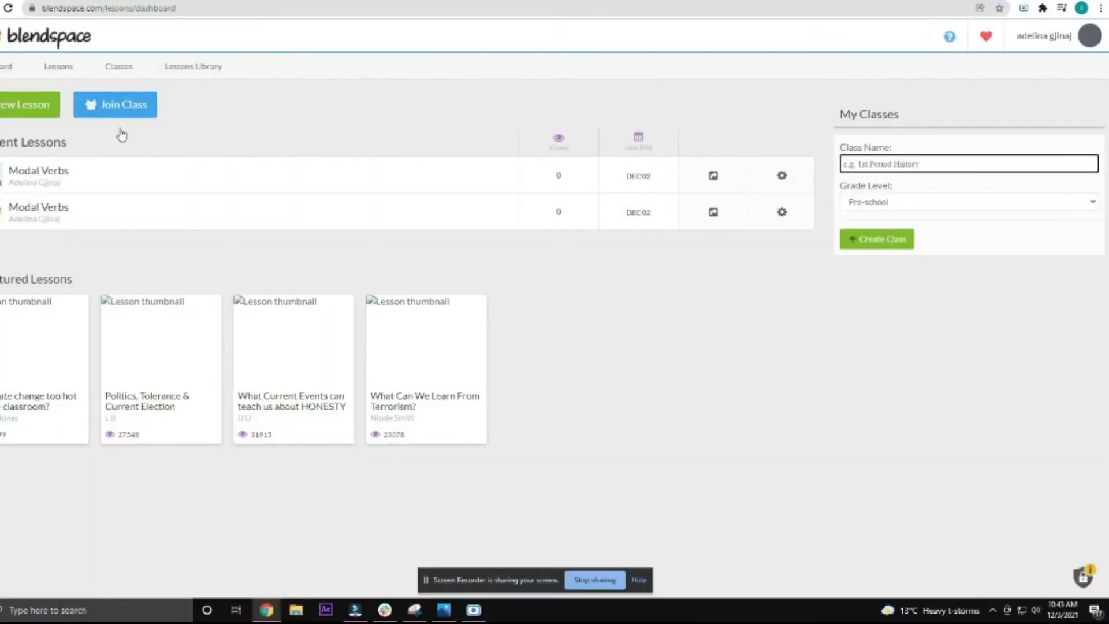
Step: Start a new blank lesson from the Blendspace dashboard
left_click(41, 114)
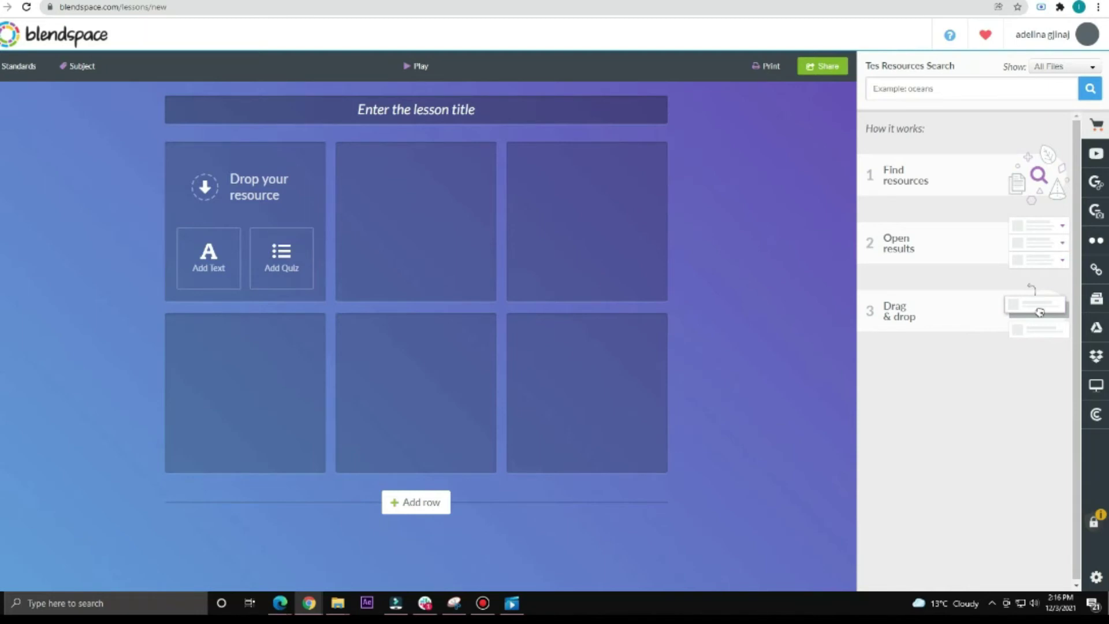
Step: Enter 'Modal Verbs' as the lesson title
left_click(416, 109)
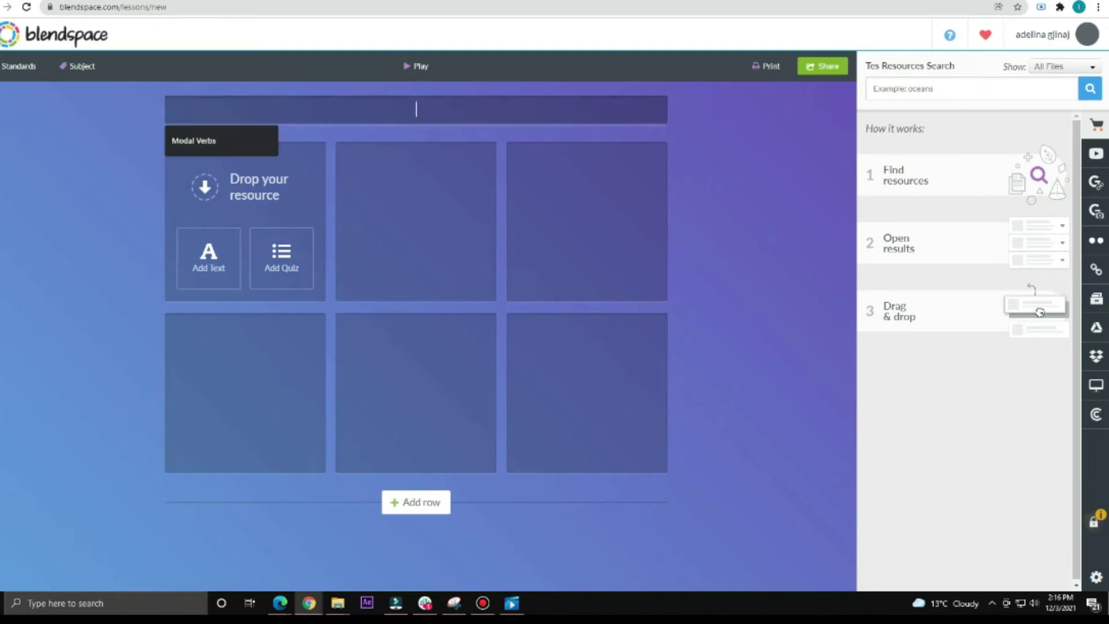
type("Modal Verbs")
key("Return")
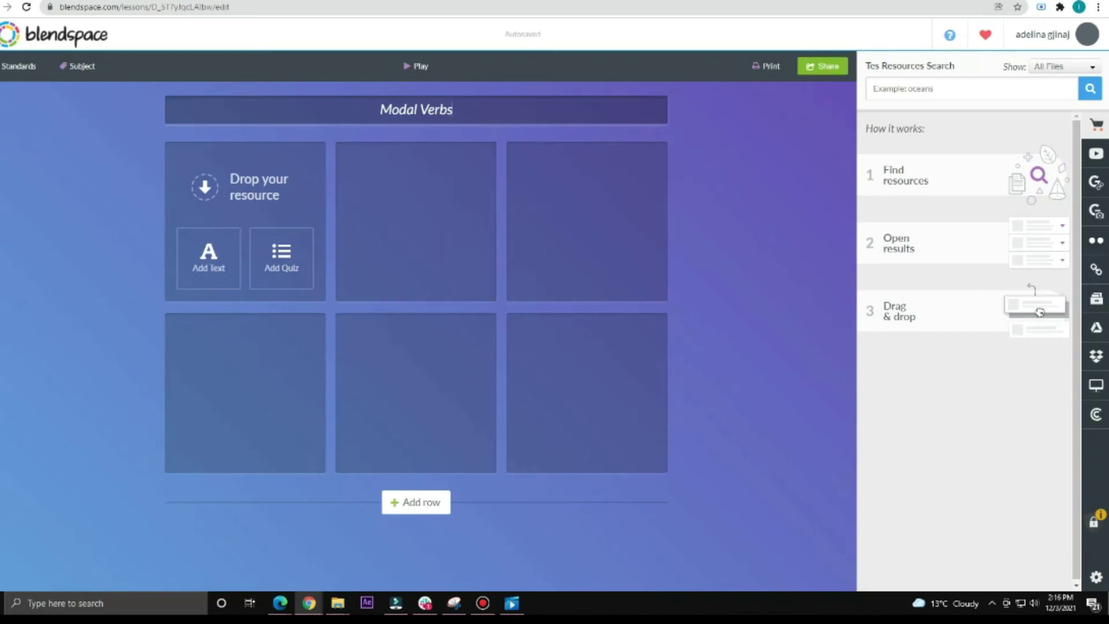
left_click_drag(452, 110, 380, 109)
key("Escape")
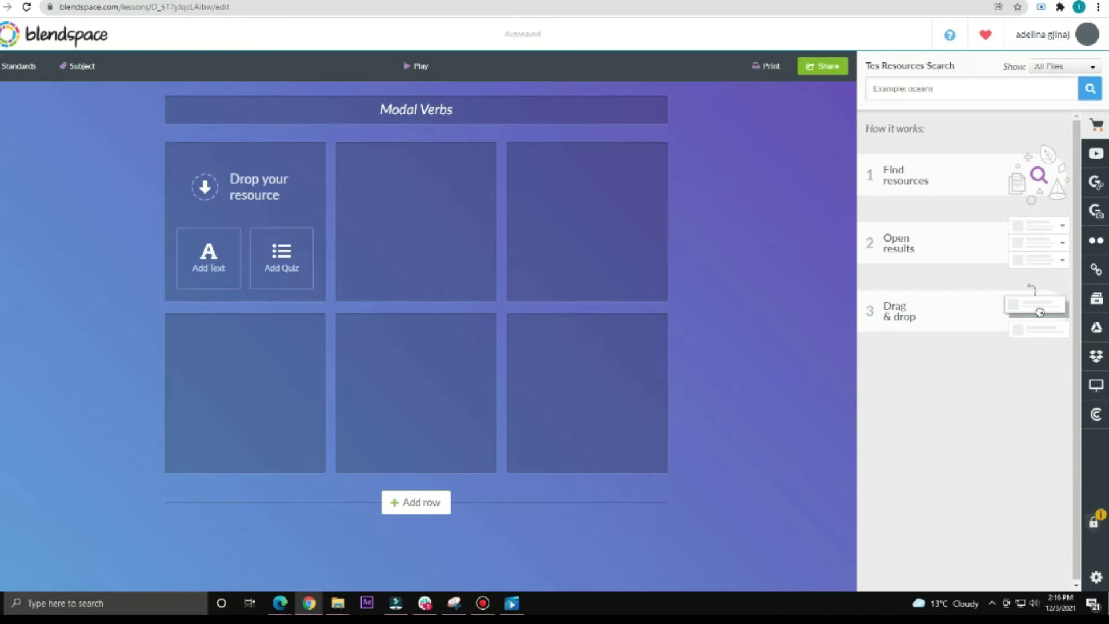
left_click(924, 88)
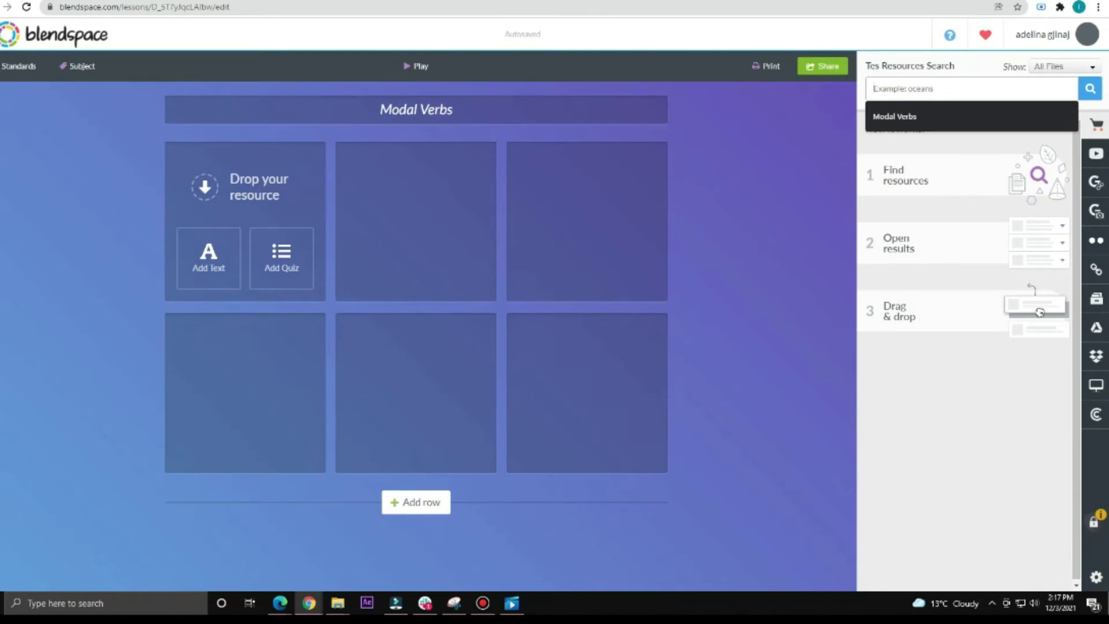
Step: Add a third row of tiles and search YouTube for 'Modal Verbs'
left_click(416, 502)
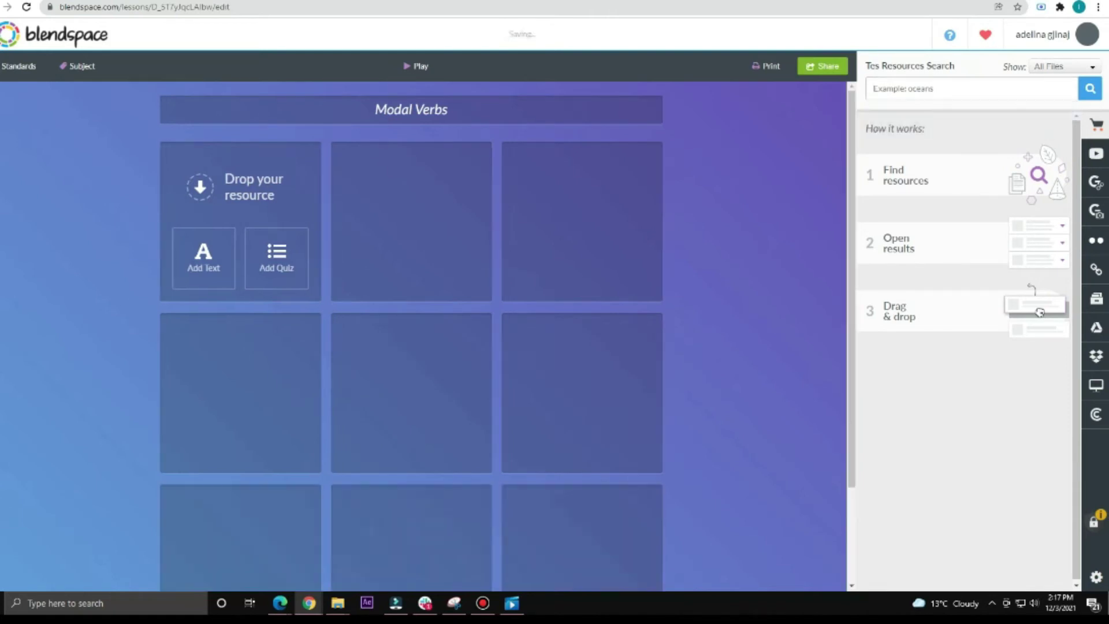
scroll(427, 520, "down", 2)
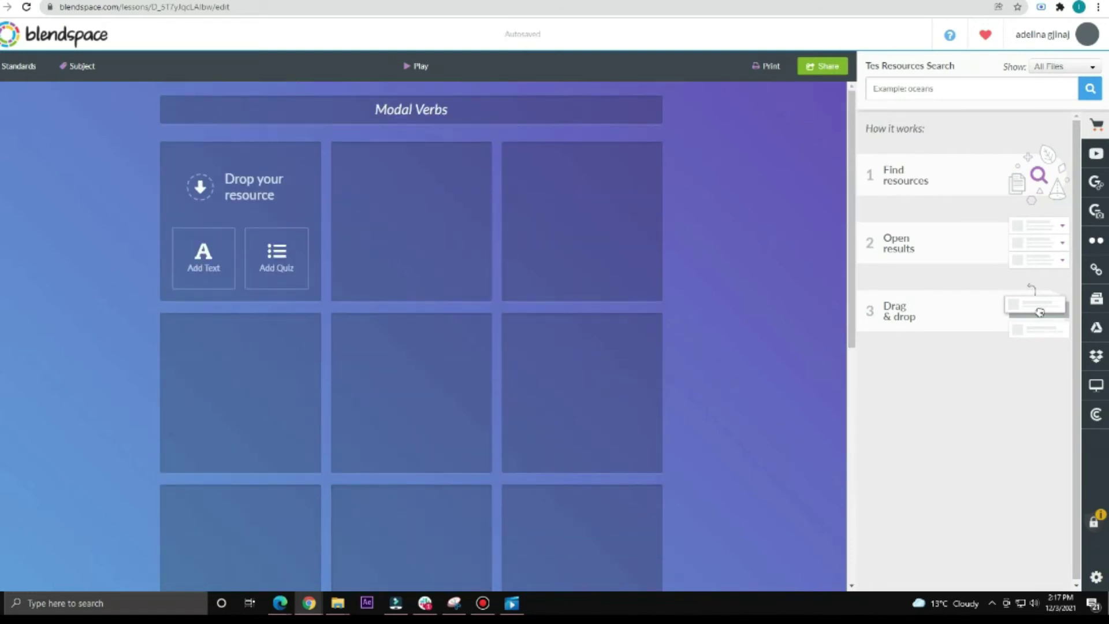
left_click(948, 88)
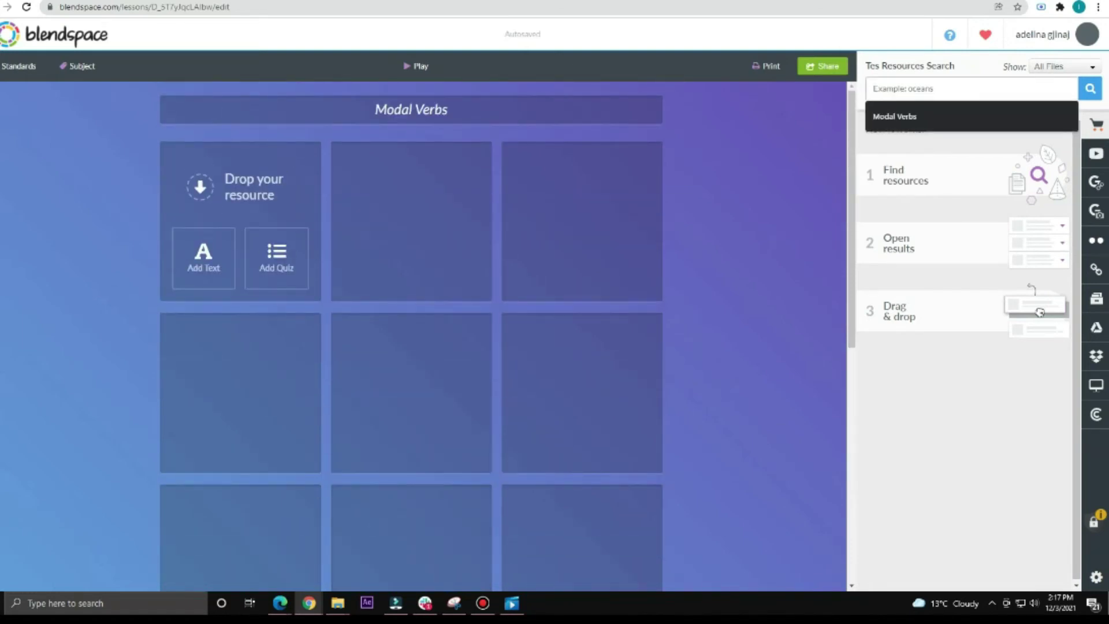
type("Modal Verbs")
key("Return")
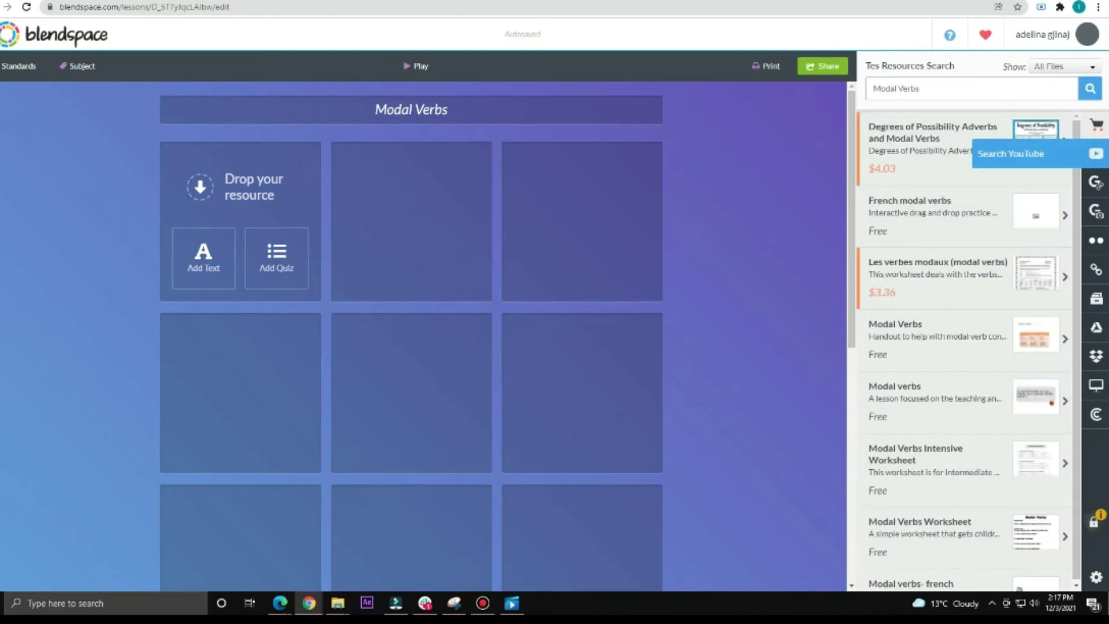
left_click(1097, 154)
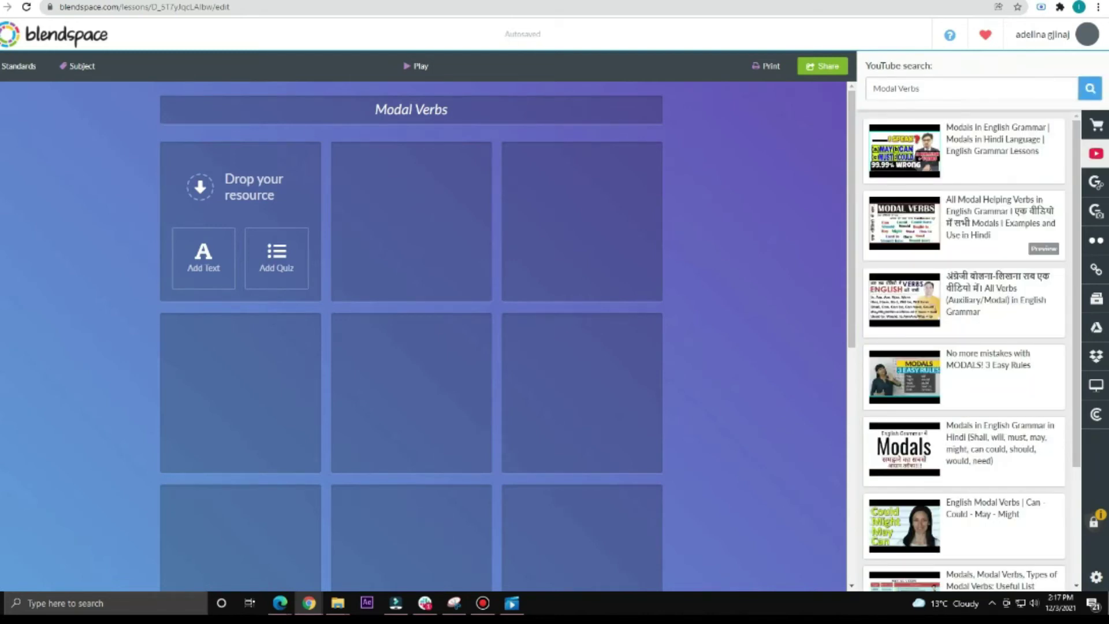
scroll(965, 370, "down", 3)
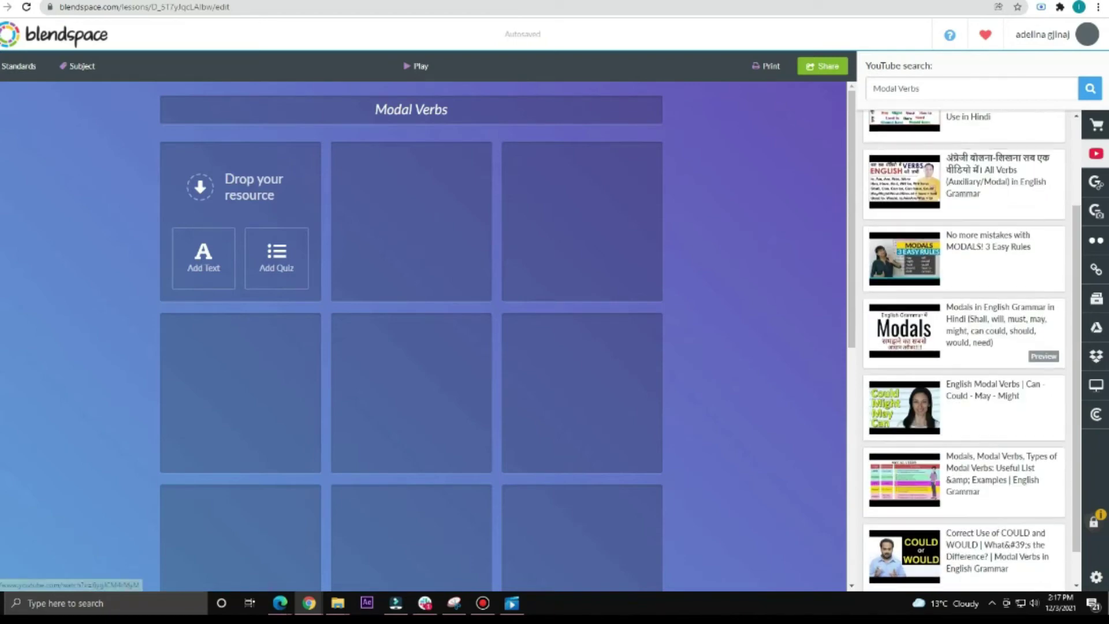
scroll(965, 231, "up", 4)
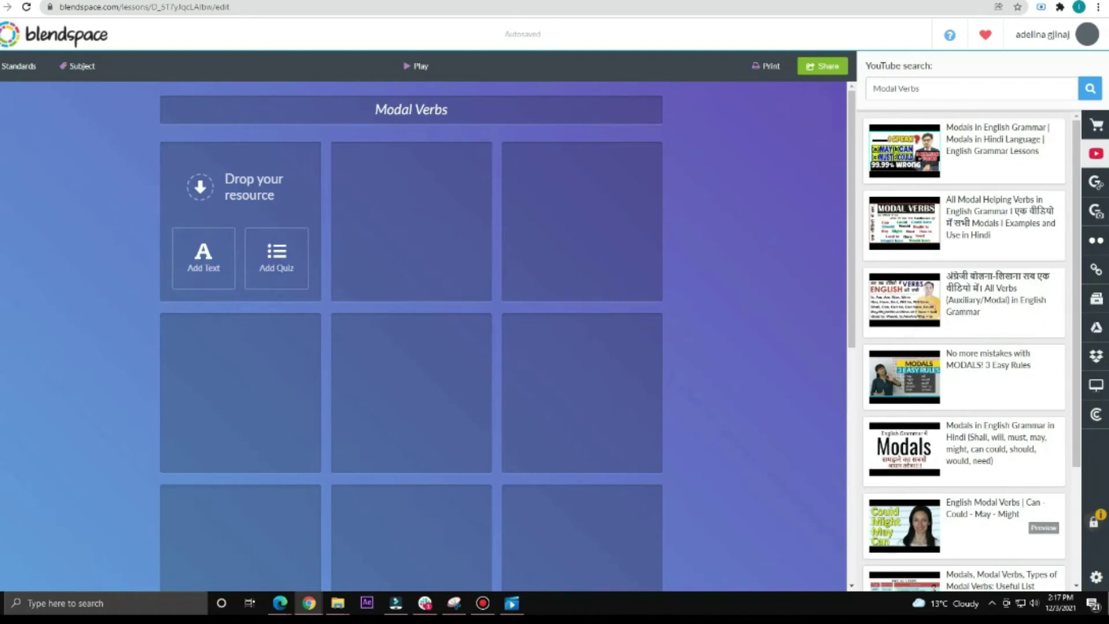
Step: Preview 'English Modal Verbs | Can - Could - May - Might' and place it in the first tile
left_click(1044, 528)
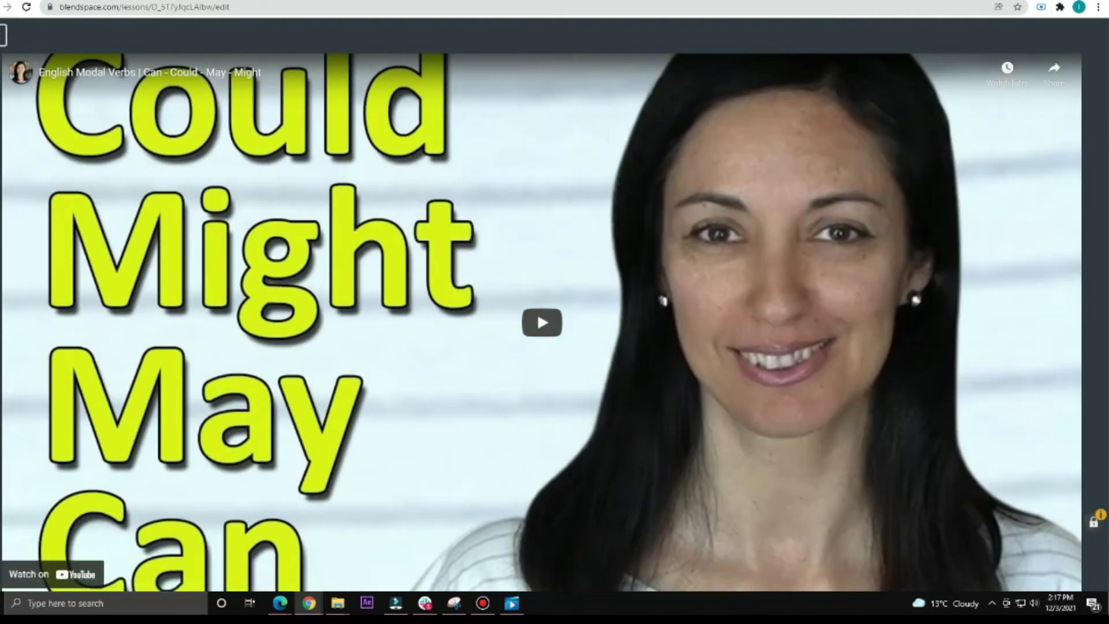
key("Escape")
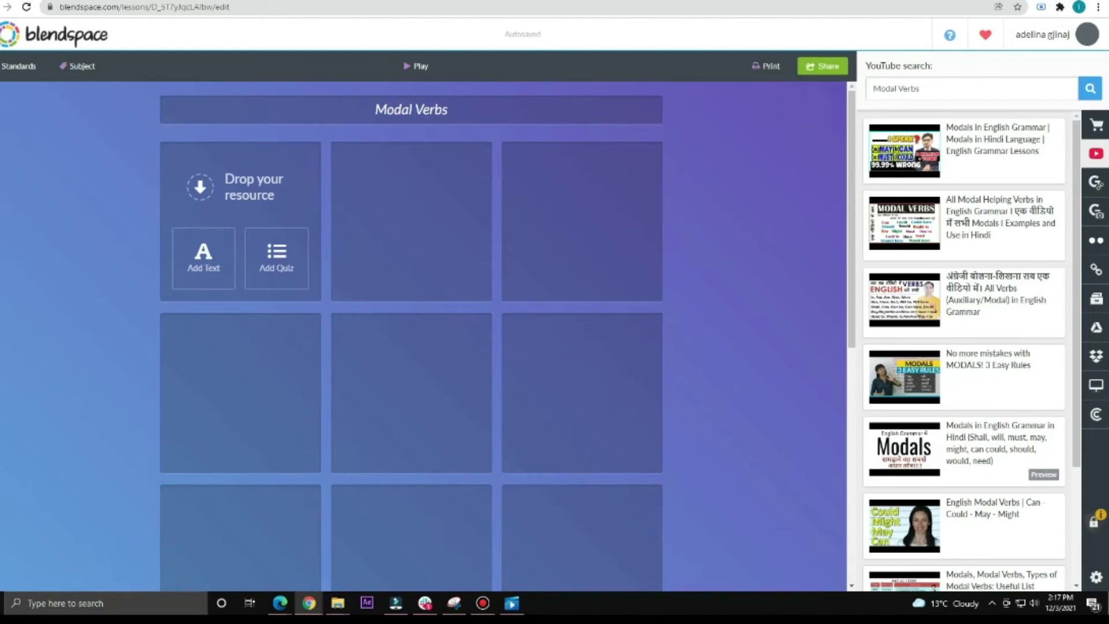
scroll(965, 347, "down", 3)
scroll(982, 503, "up", 2)
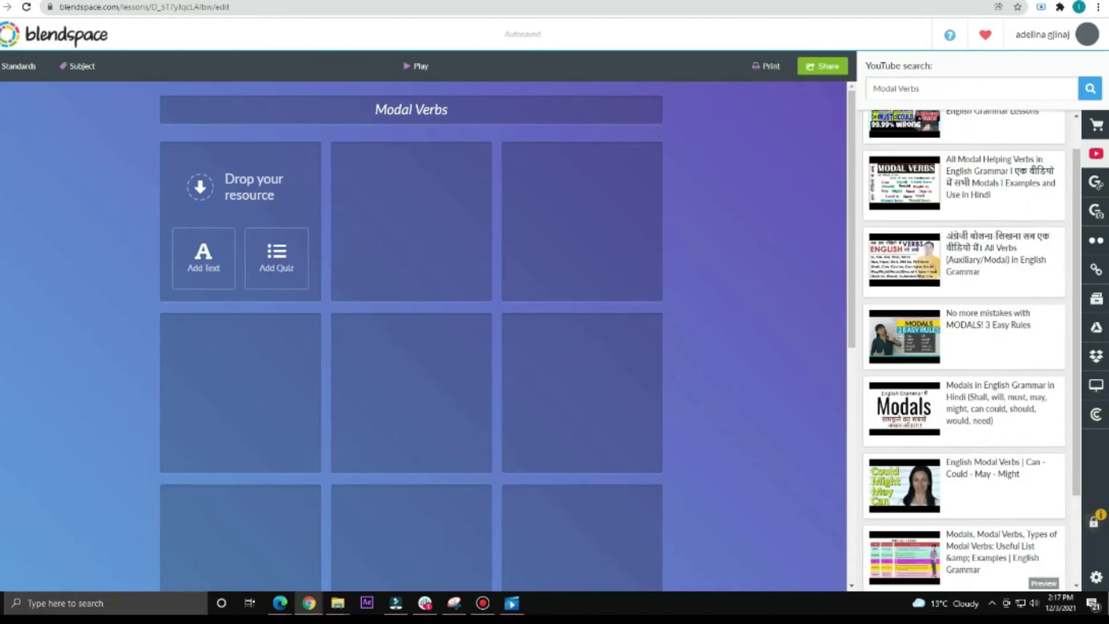
left_click_drag(982, 497, 234, 192)
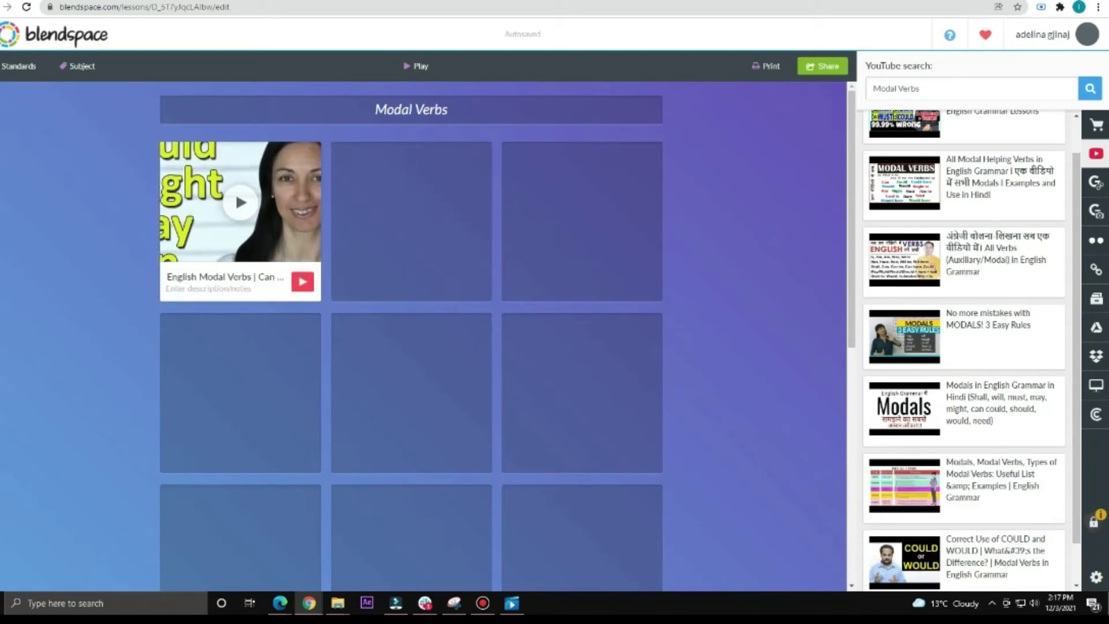
Step: Switch the resource search to Google web results for Modal Verbs
left_click(1095, 182)
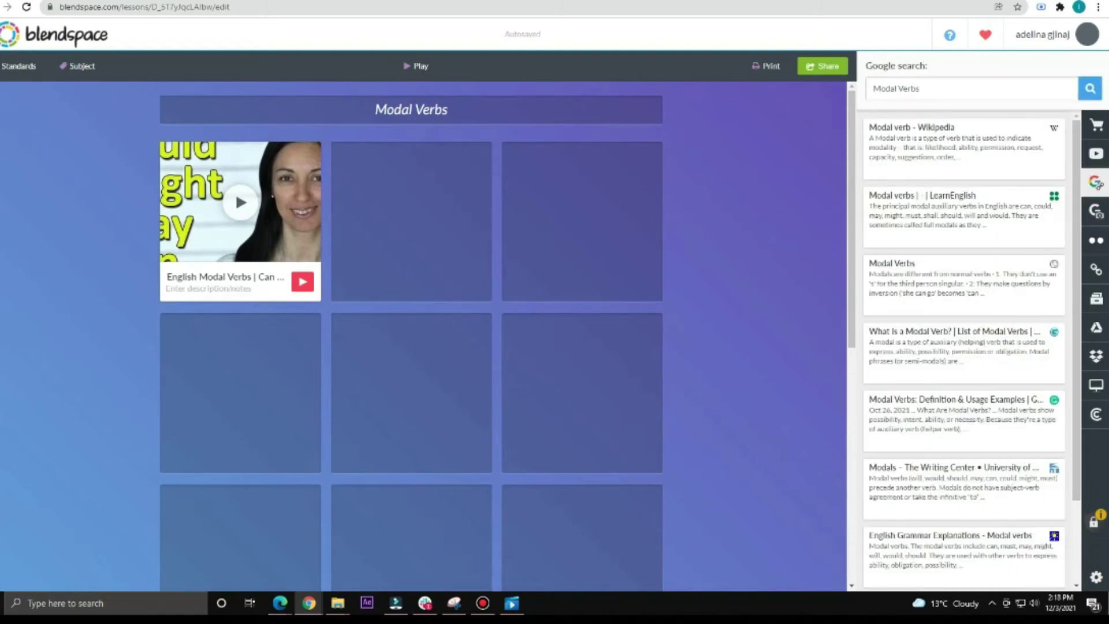
scroll(983, 237, "down", 3)
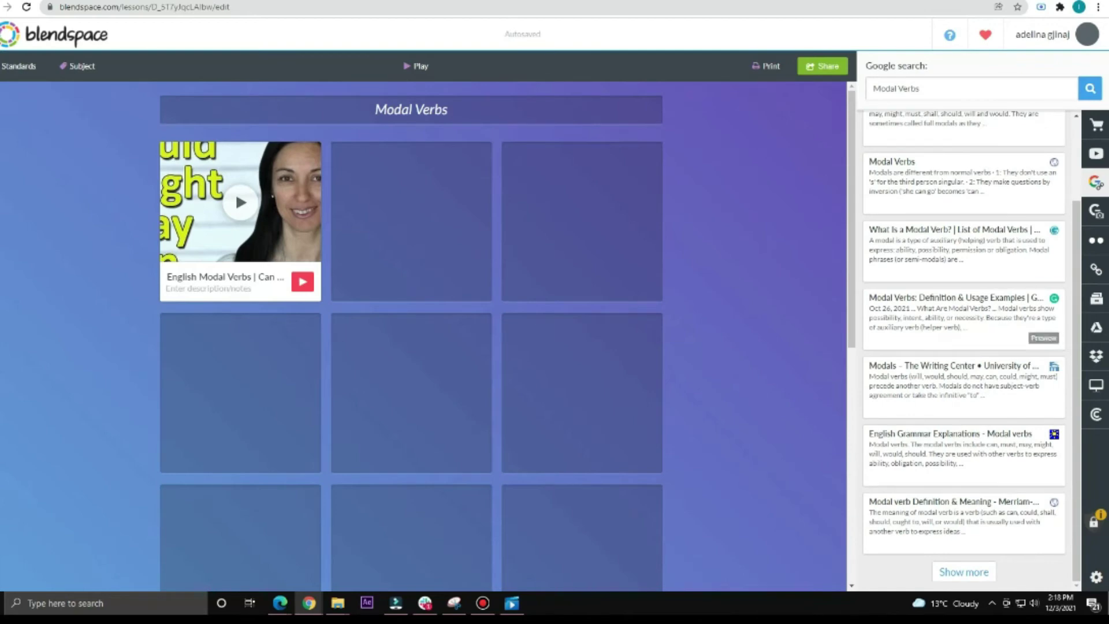
scroll(965, 231, "up", 2)
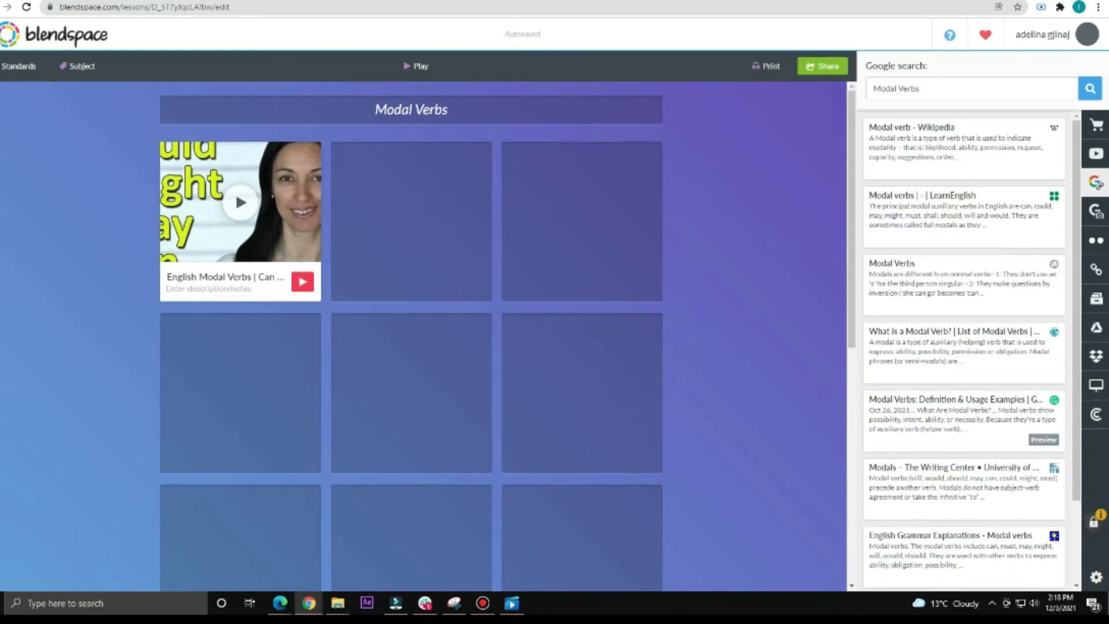
scroll(964, 416, "down", 1)
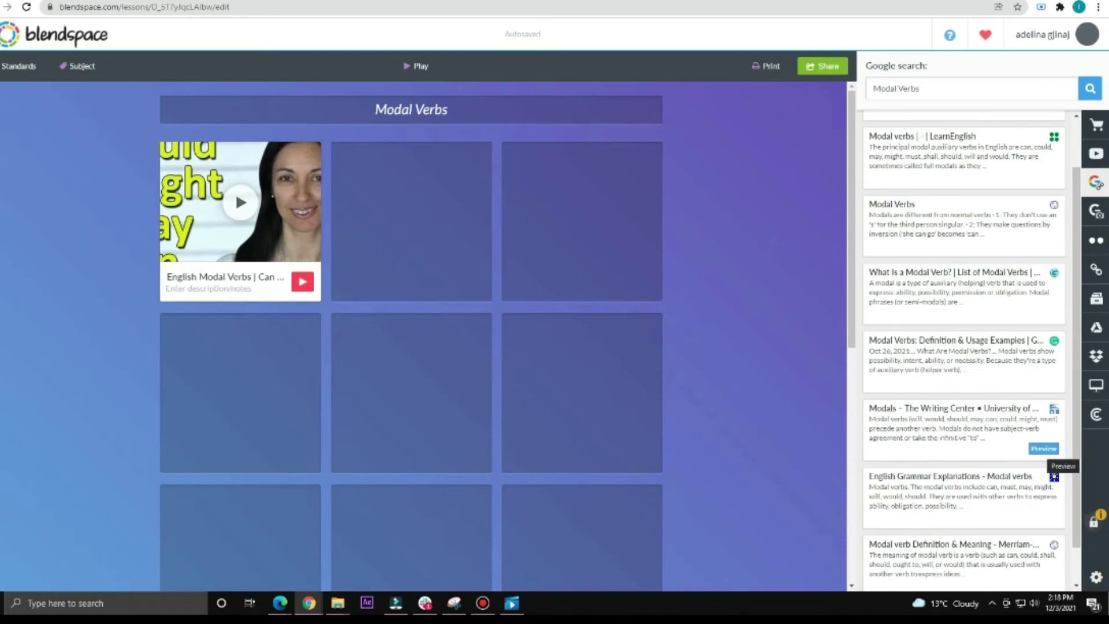
Step: Preview the 'Modals – The Writing Center' page and place it in the second tile
left_click(1043, 449)
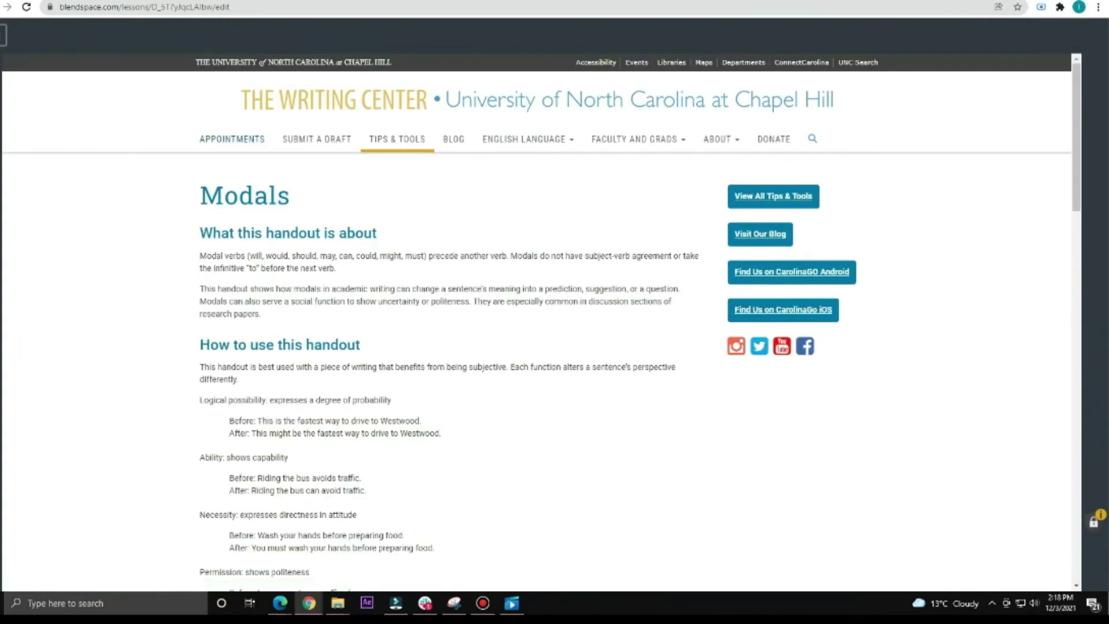
scroll(538, 317, "down", 3)
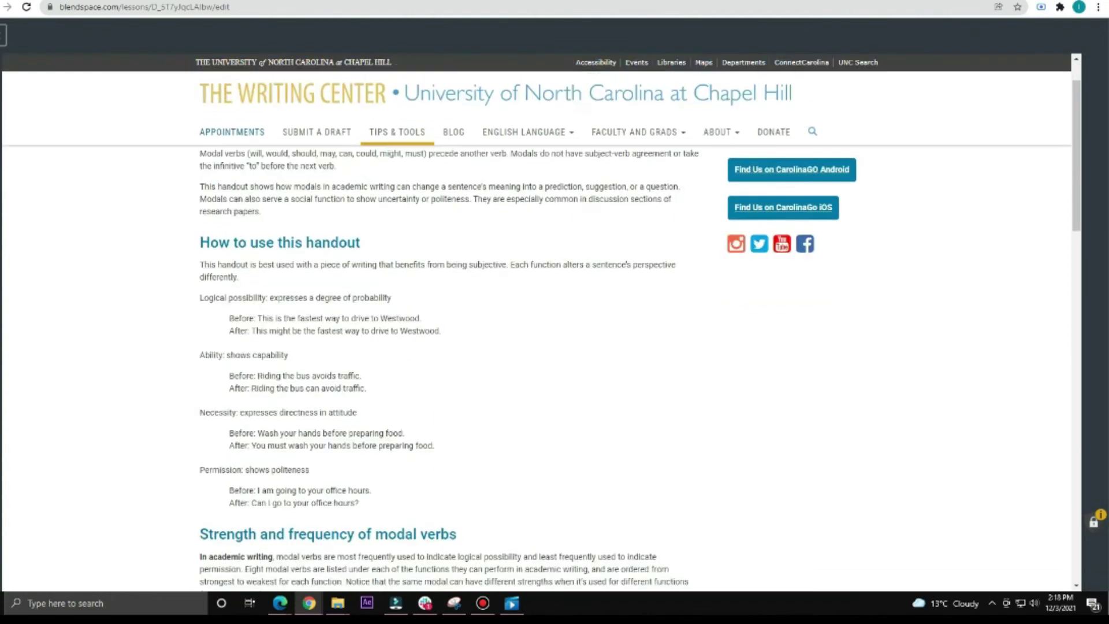
scroll(537, 318, "up", 3)
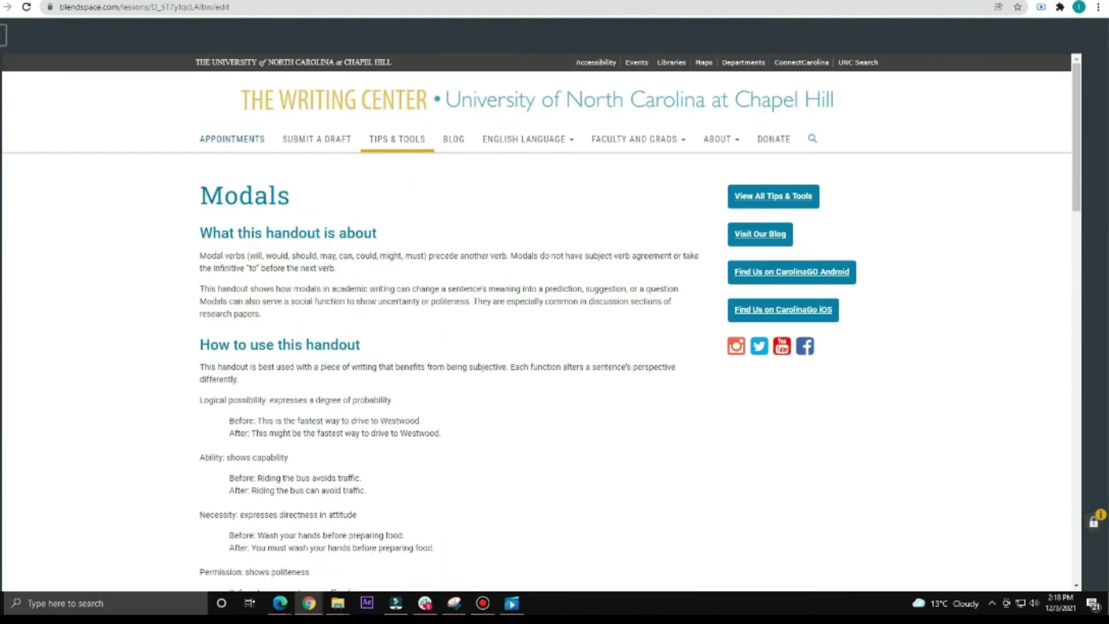
scroll(537, 318, "down", 6)
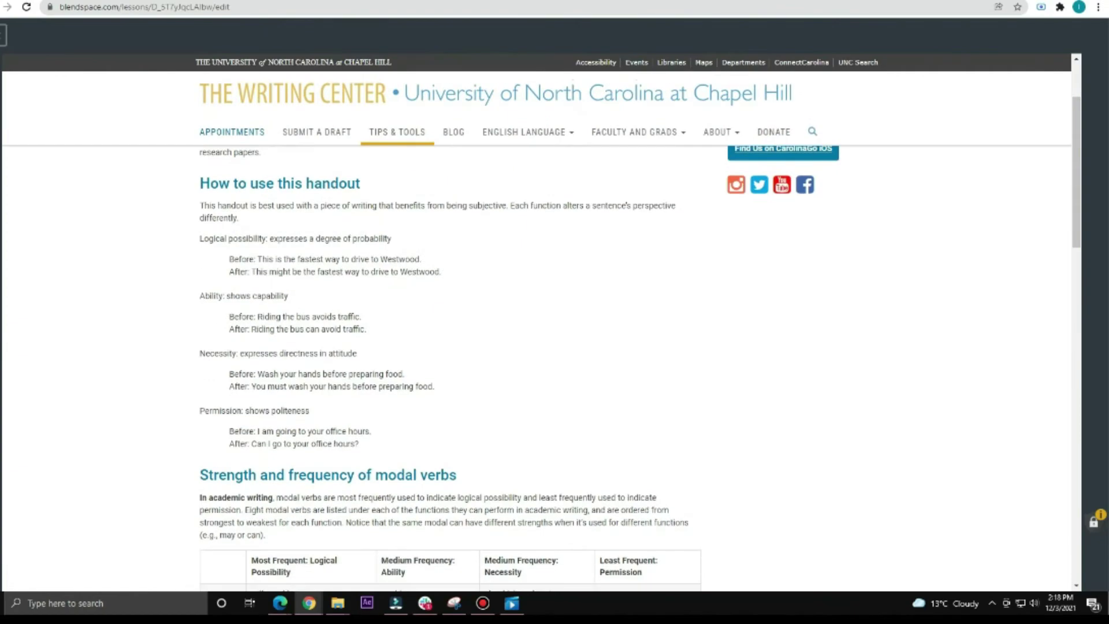
scroll(538, 318, "down", 12)
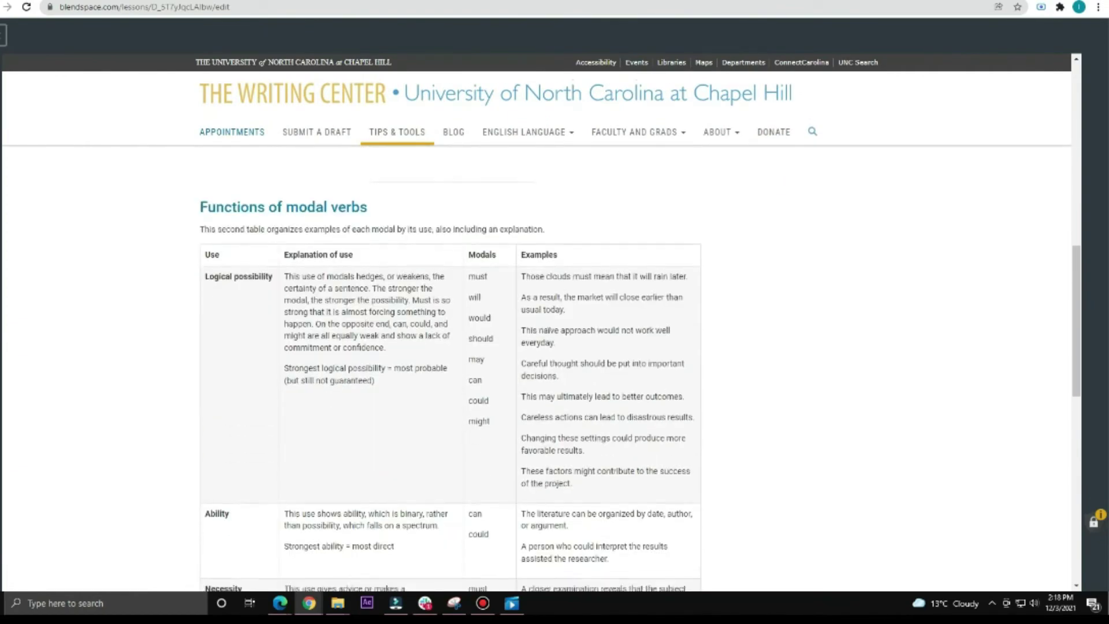
scroll(537, 318, "down", 3)
scroll(537, 318, "up", 9)
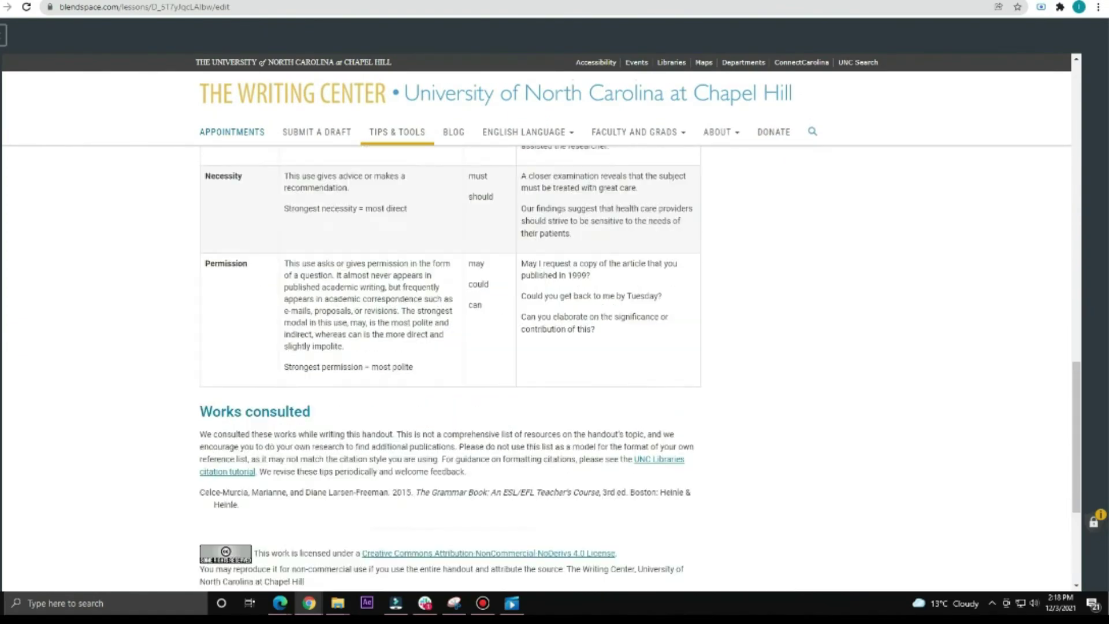
key("Escape")
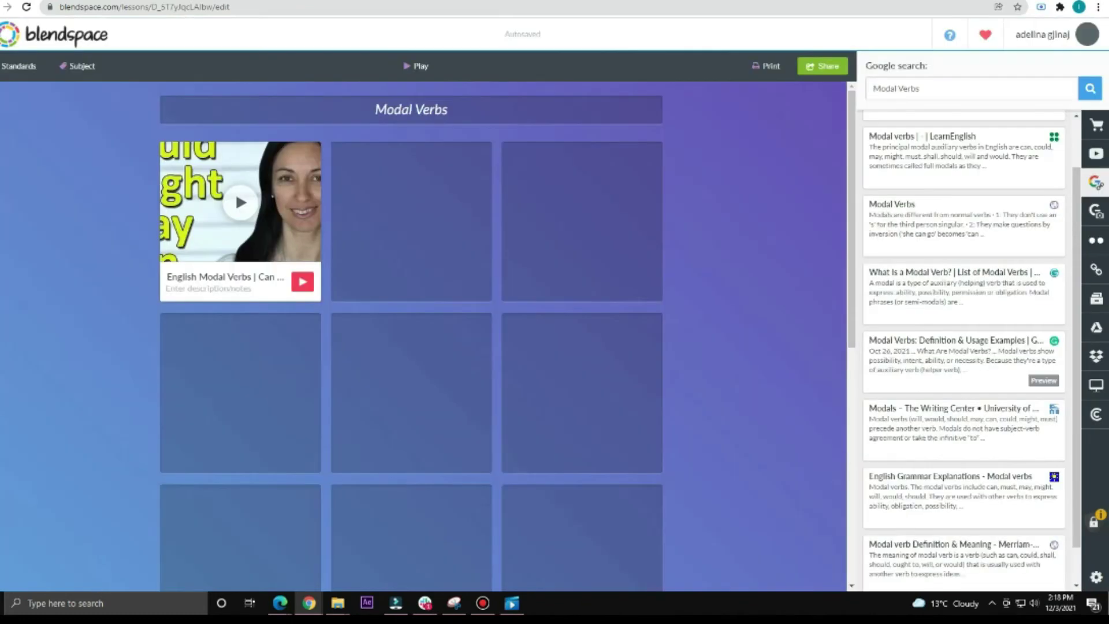
left_click_drag(953, 428, 590, 293)
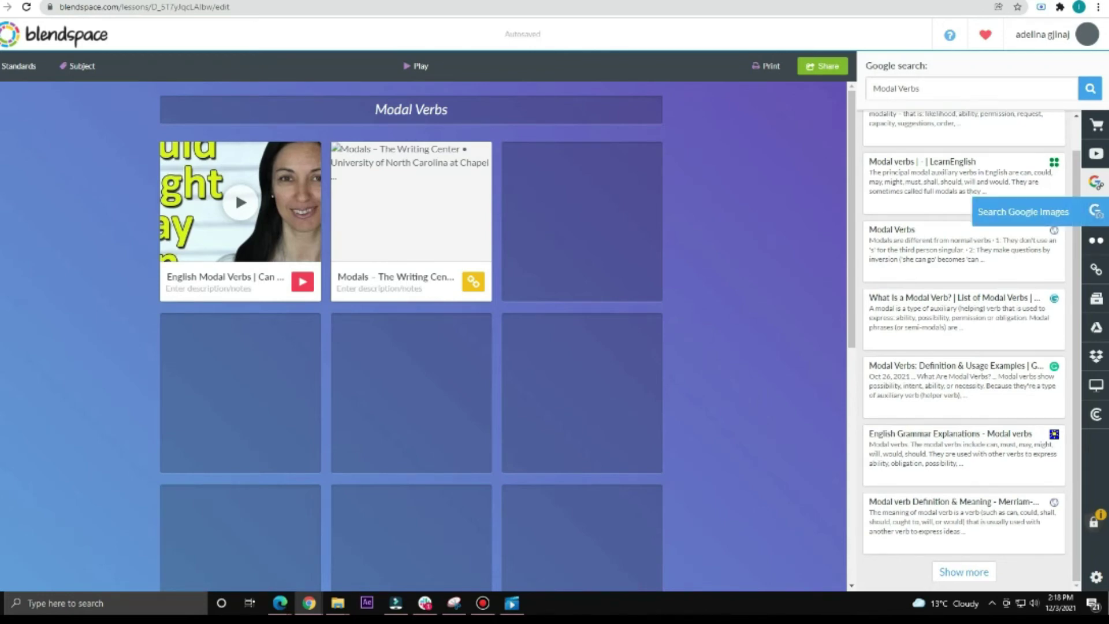
Step: Add the colourful MODAL VERBS chart from Google Images as the third tile
left_click(1096, 211)
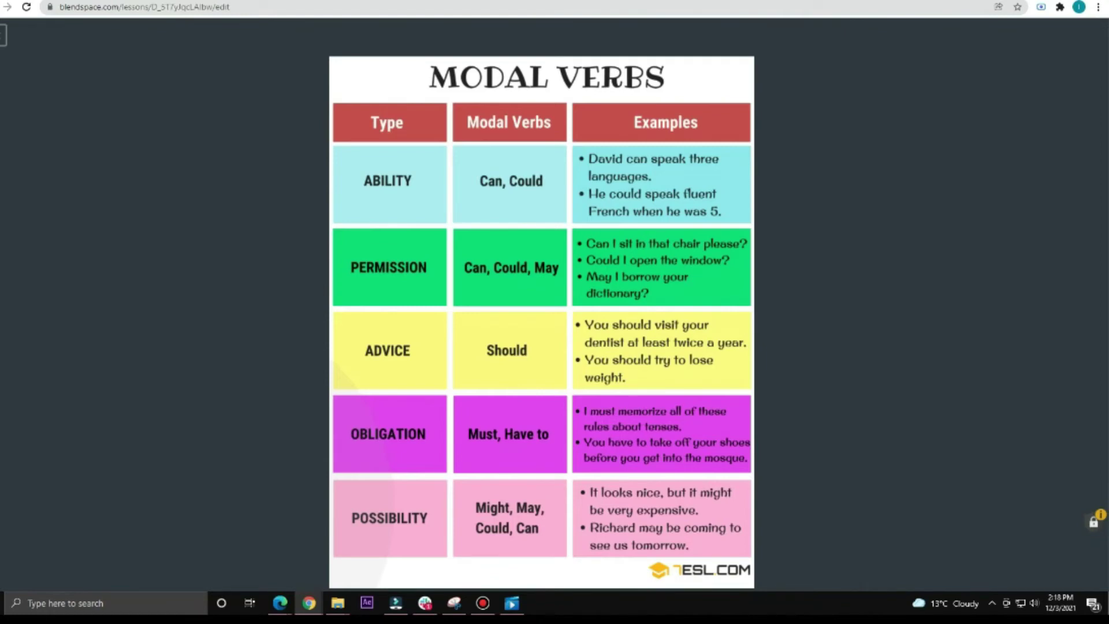
left_click(234, 192)
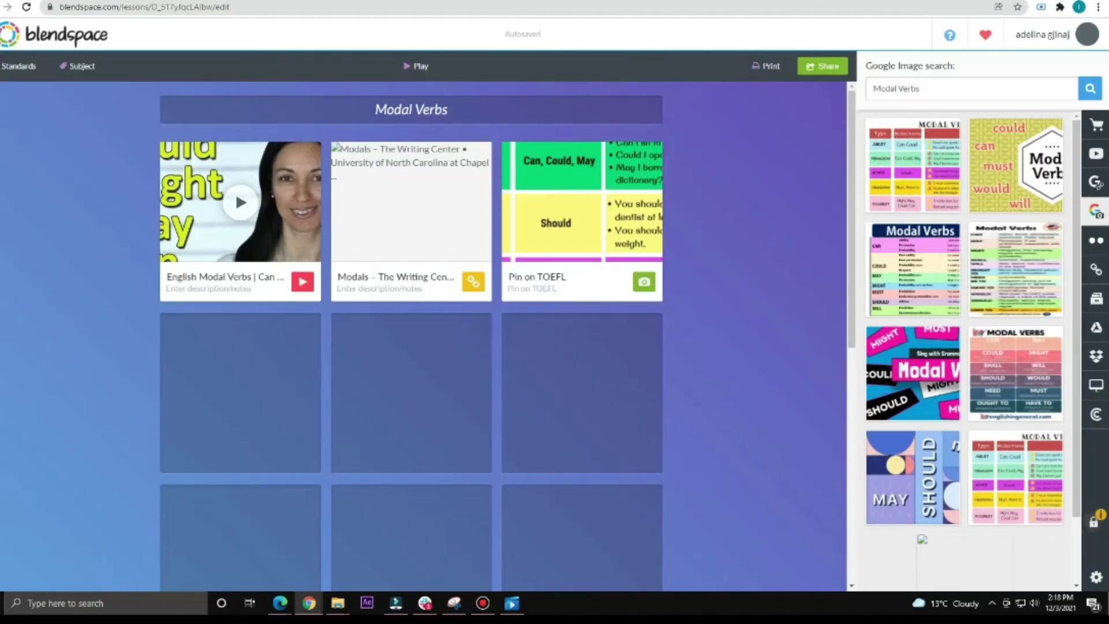
scroll(235, 192, "down", 1)
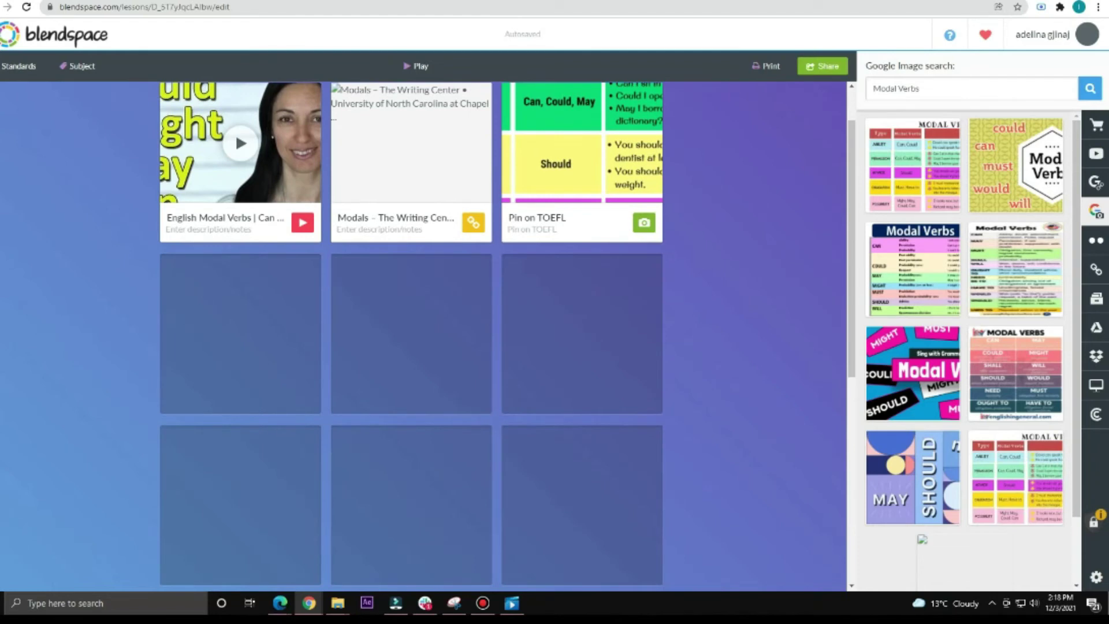
scroll(582, 334, "down", 1)
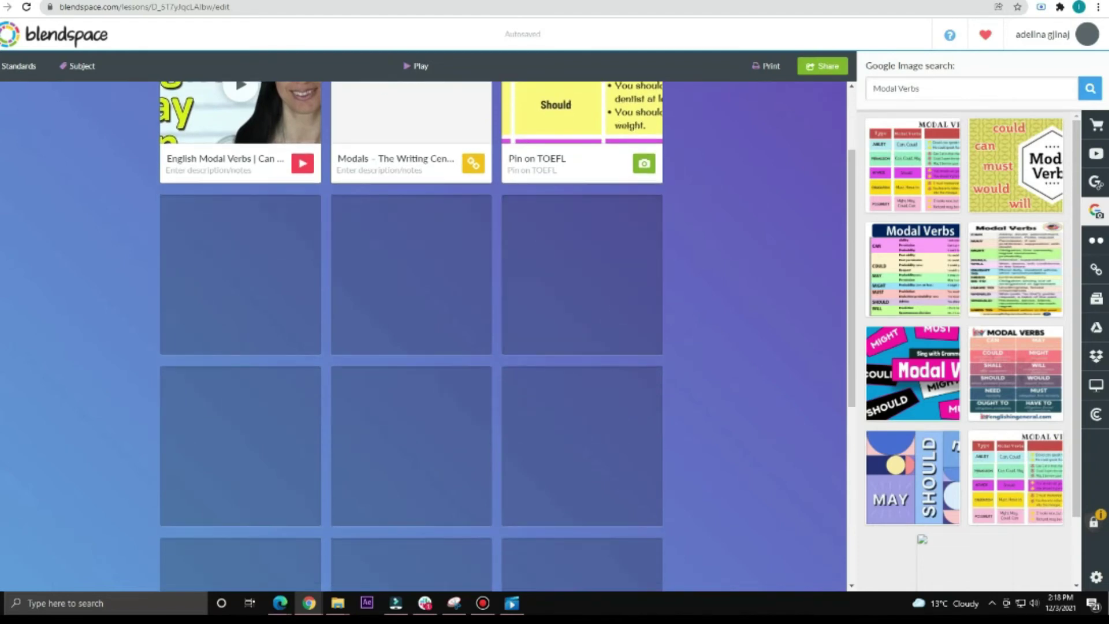
Step: Browse Flickr image results, then bring up the Insert Webpage panel
left_click(1096, 240)
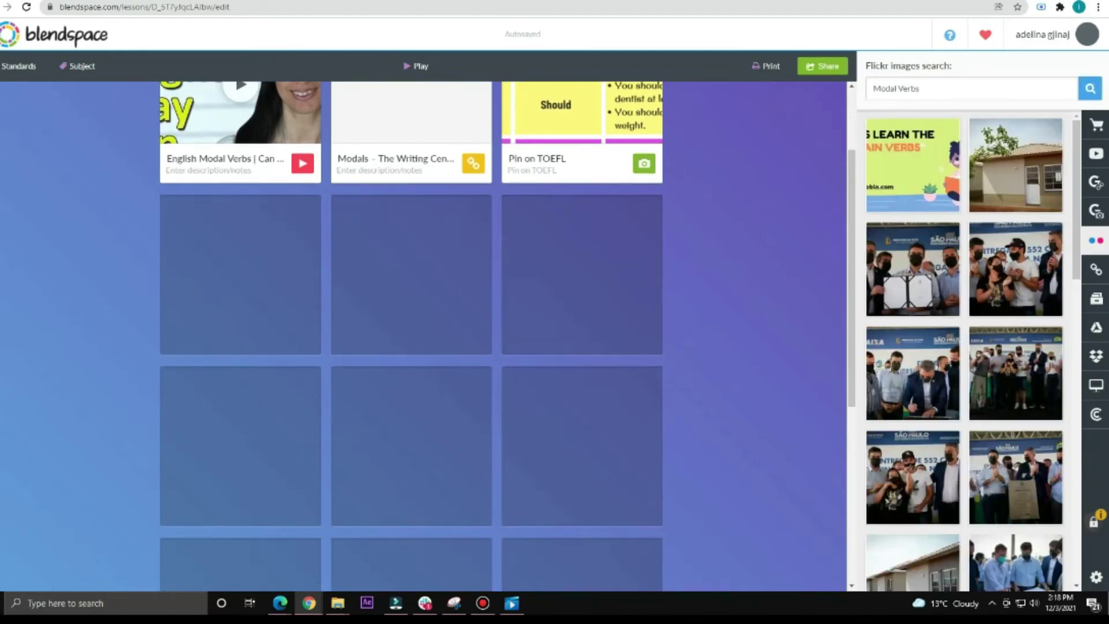
scroll(965, 347, "down", 2)
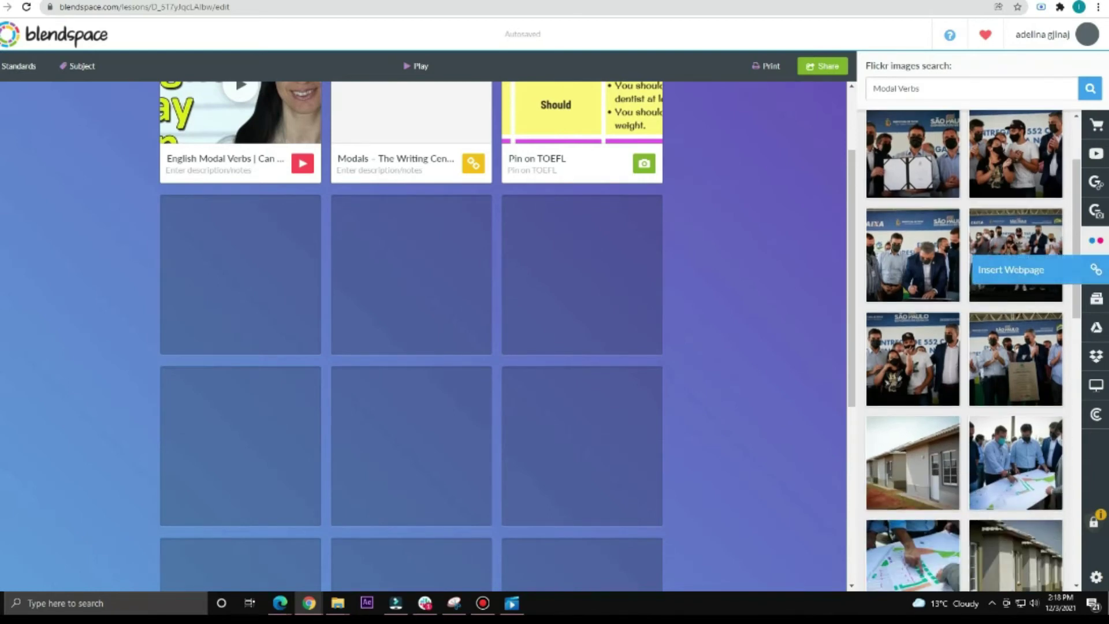
left_click(1096, 270)
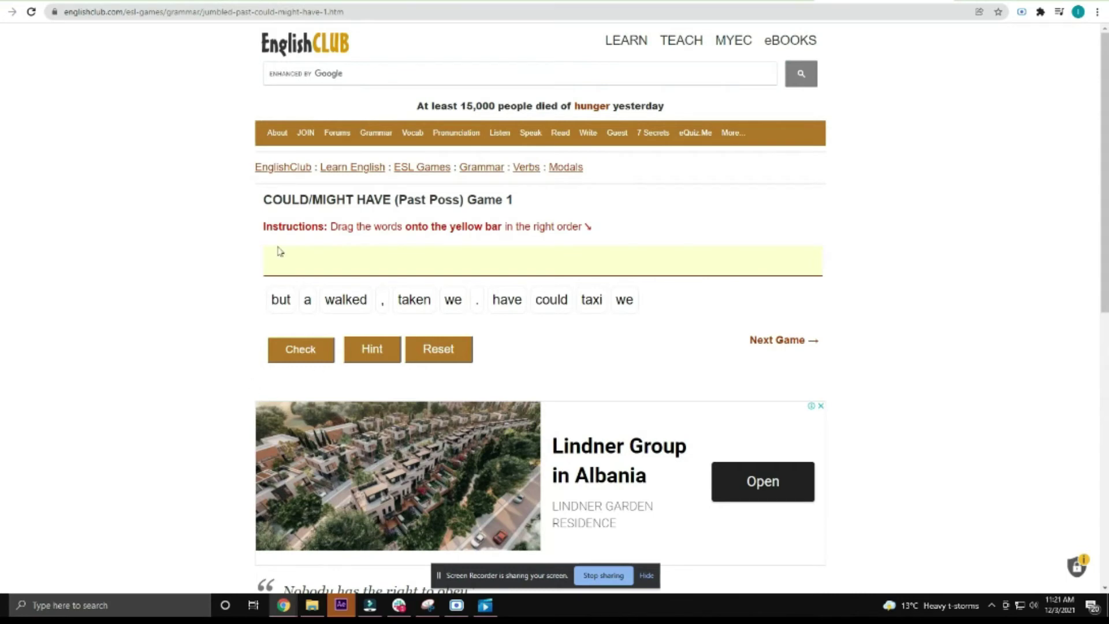
Step: Read the COULD/MIGHT HAVE game's title and instructions, dismissing the Join EnglishClub popup
left_click_drag(263, 196, 530, 200)
left_click(540, 201)
left_click_drag(261, 226, 614, 236)
left_click(641, 227)
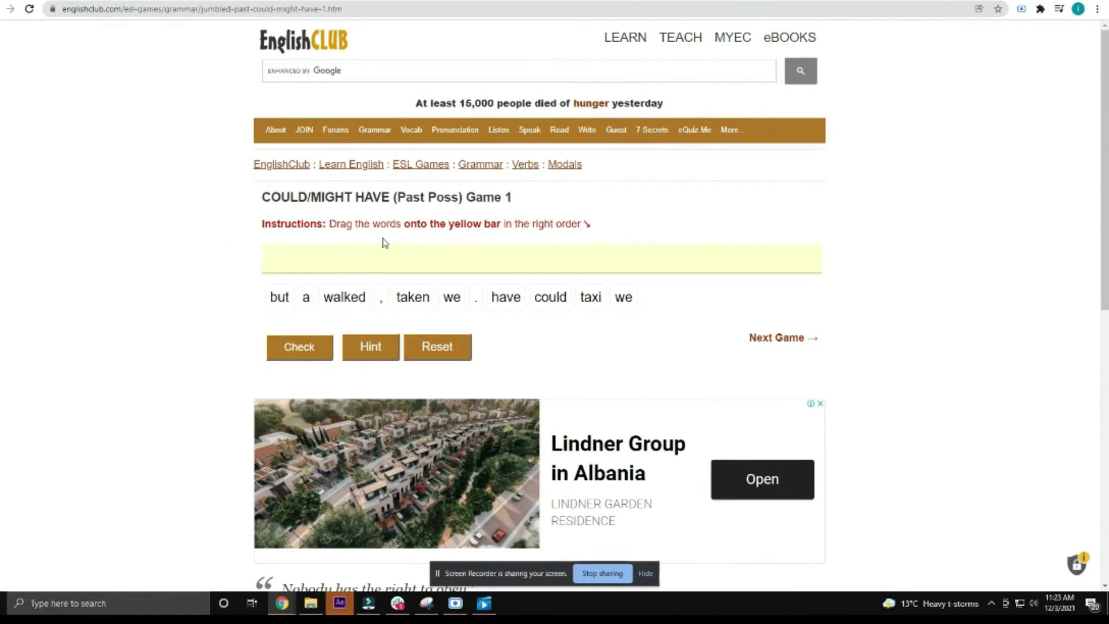
scroll(403, 240, "down", 1)
left_click(681, 107)
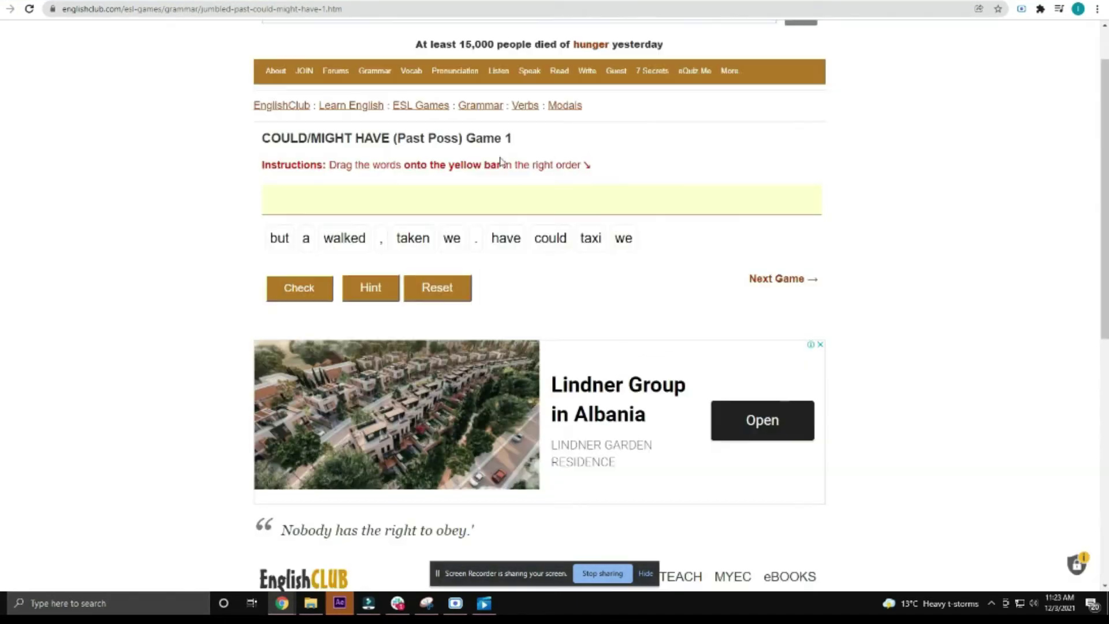
left_click_drag(277, 162, 607, 172)
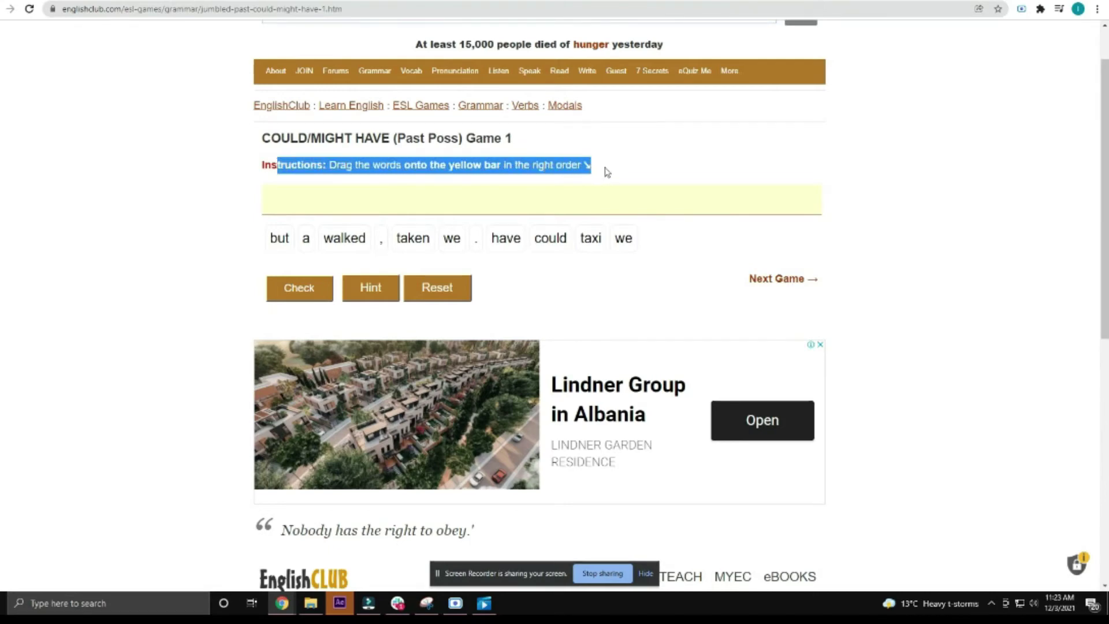
left_click(607, 173)
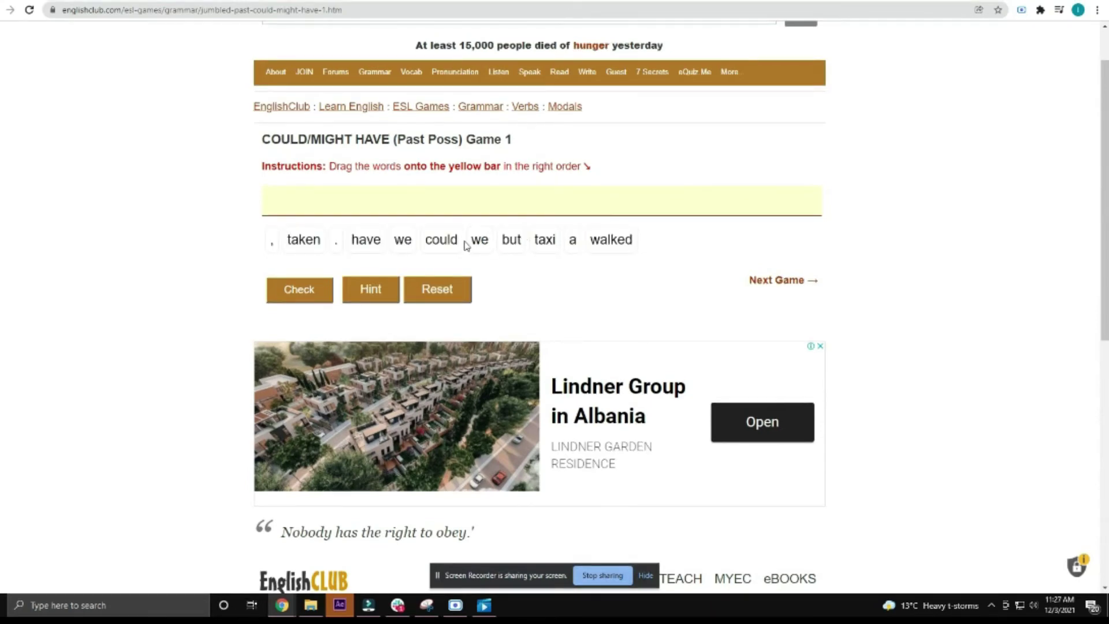
Step: Arrange the word tiles into 'We could have taken a taxi, but we walked.'
left_click_drag(467, 241, 330, 208)
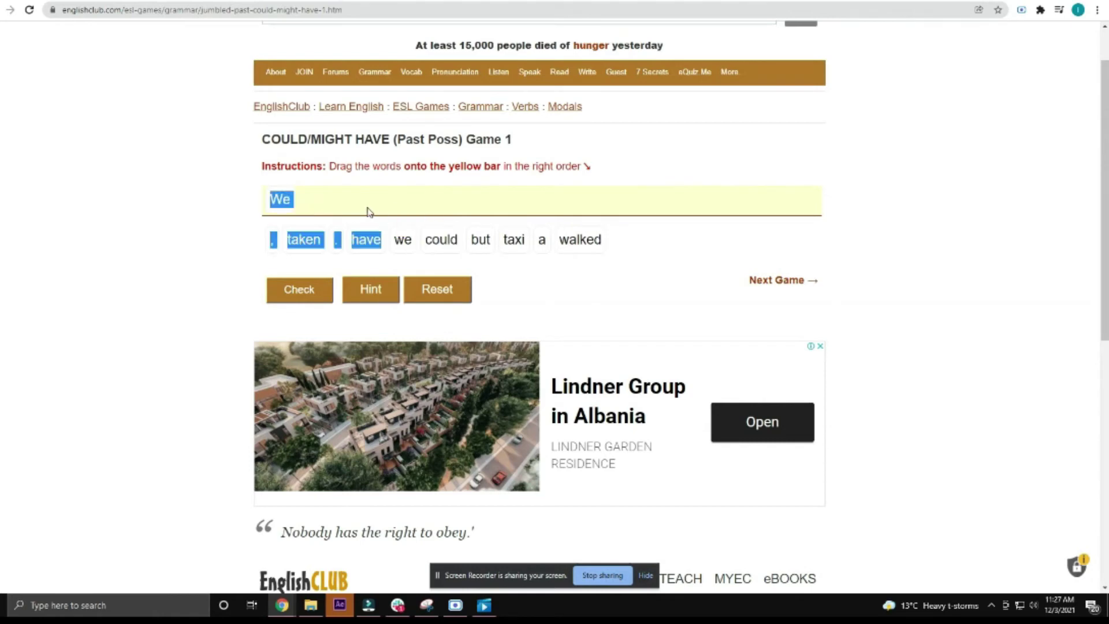
left_click_drag(441, 240, 324, 201)
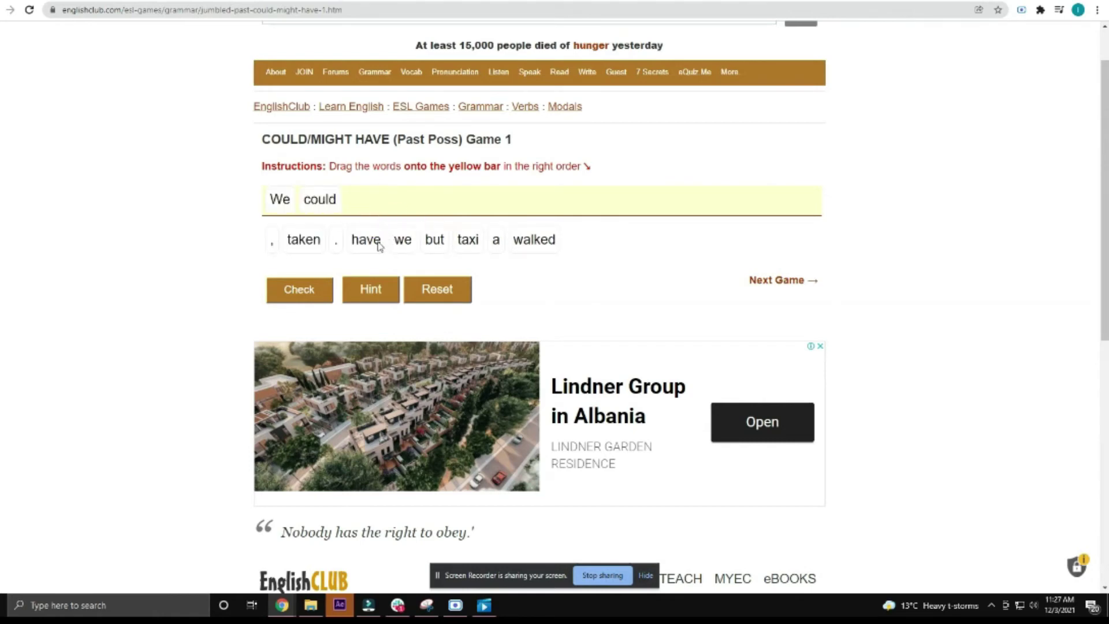
left_click_drag(379, 246, 403, 208)
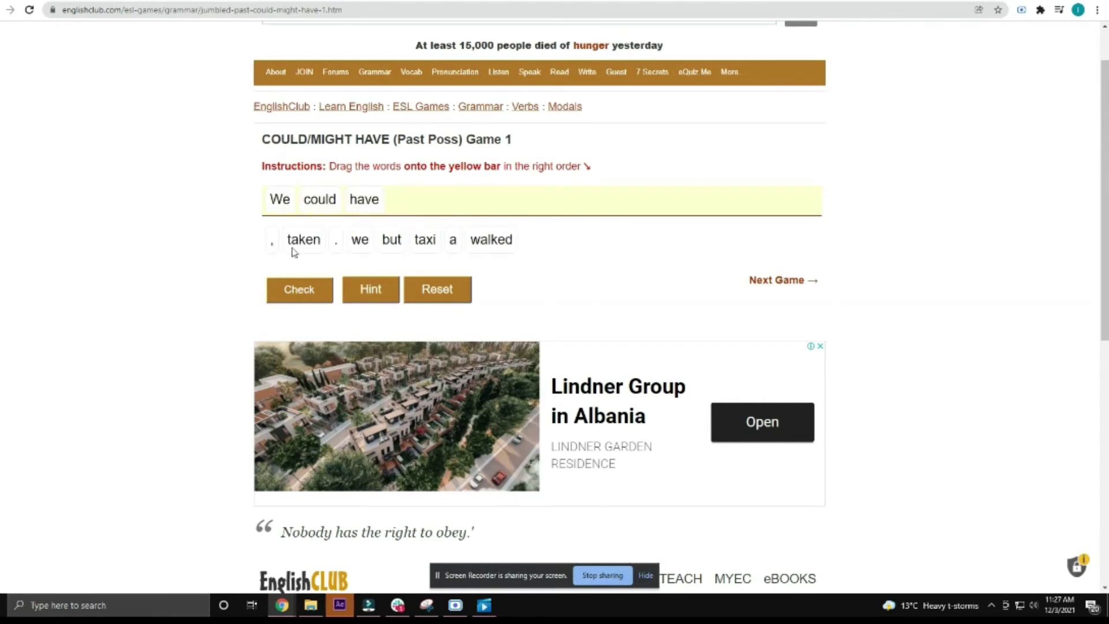
left_click_drag(293, 248, 440, 202)
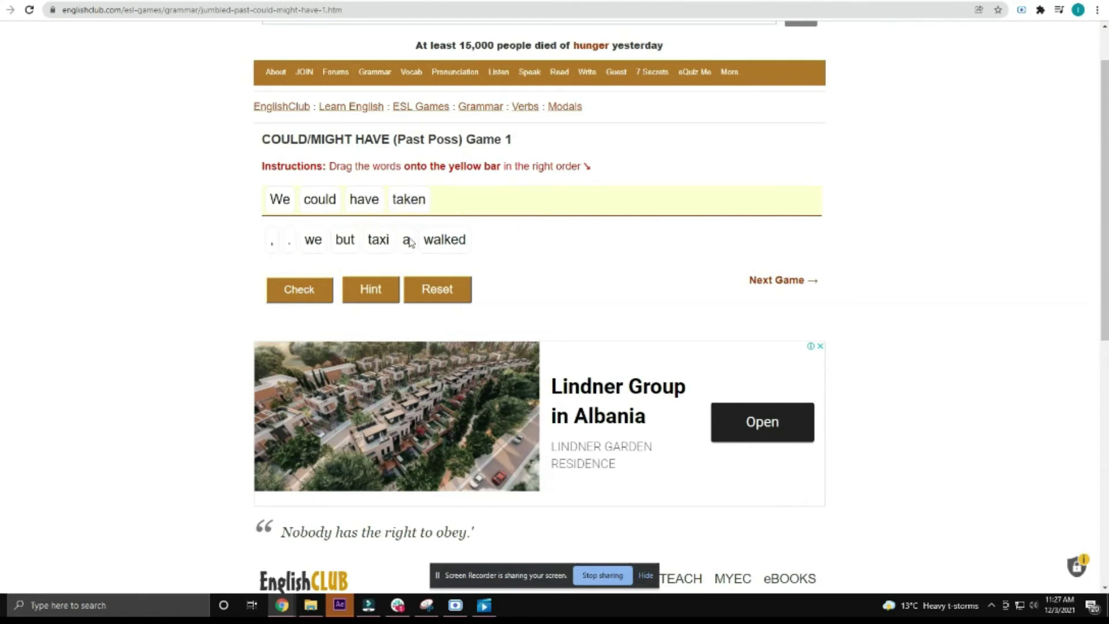
left_click_drag(408, 243, 454, 200)
left_click_drag(382, 247, 490, 207)
left_click_drag(273, 248, 501, 208)
left_click_drag(331, 245, 546, 204)
left_click_drag(280, 239, 575, 217)
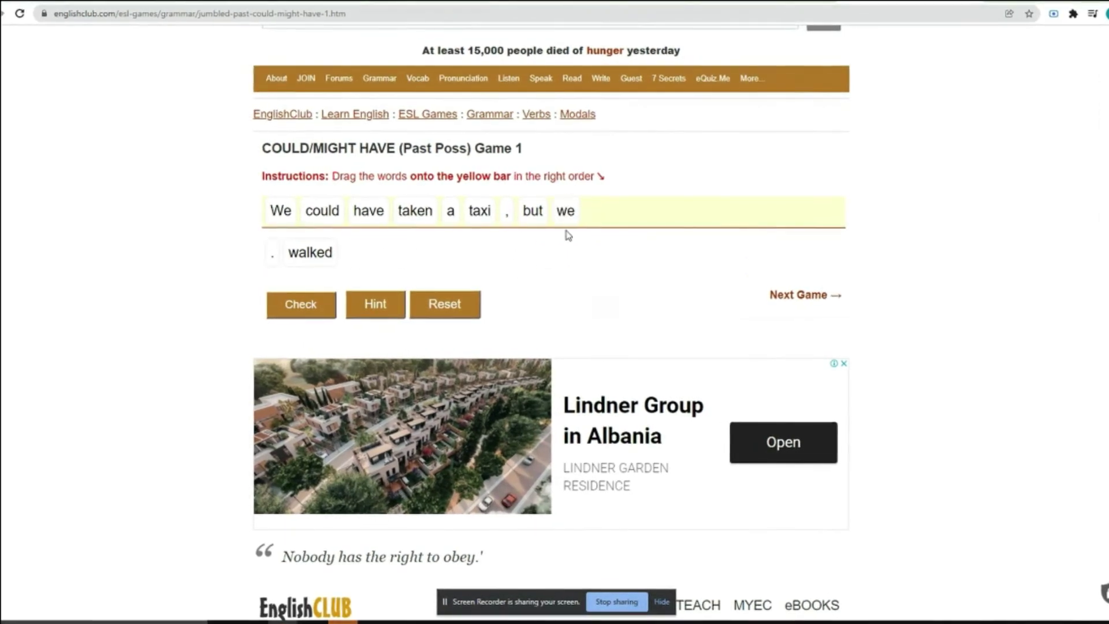
left_click_drag(310, 252, 639, 218)
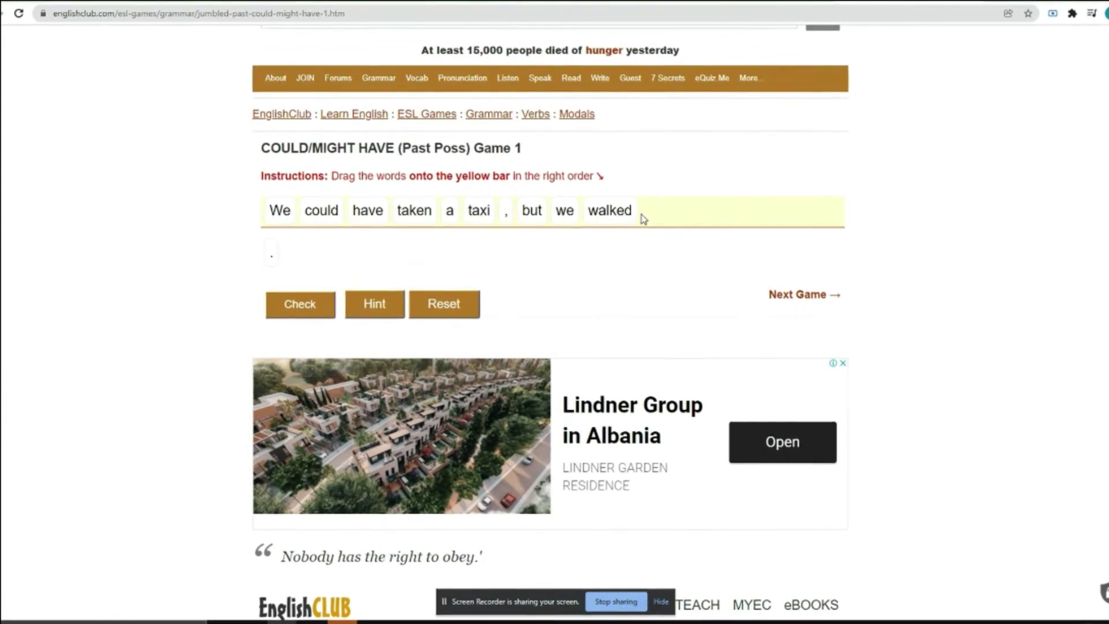
left_click_drag(271, 254, 657, 216)
Step: Check the sentence and close the congratulations message
left_click(300, 304)
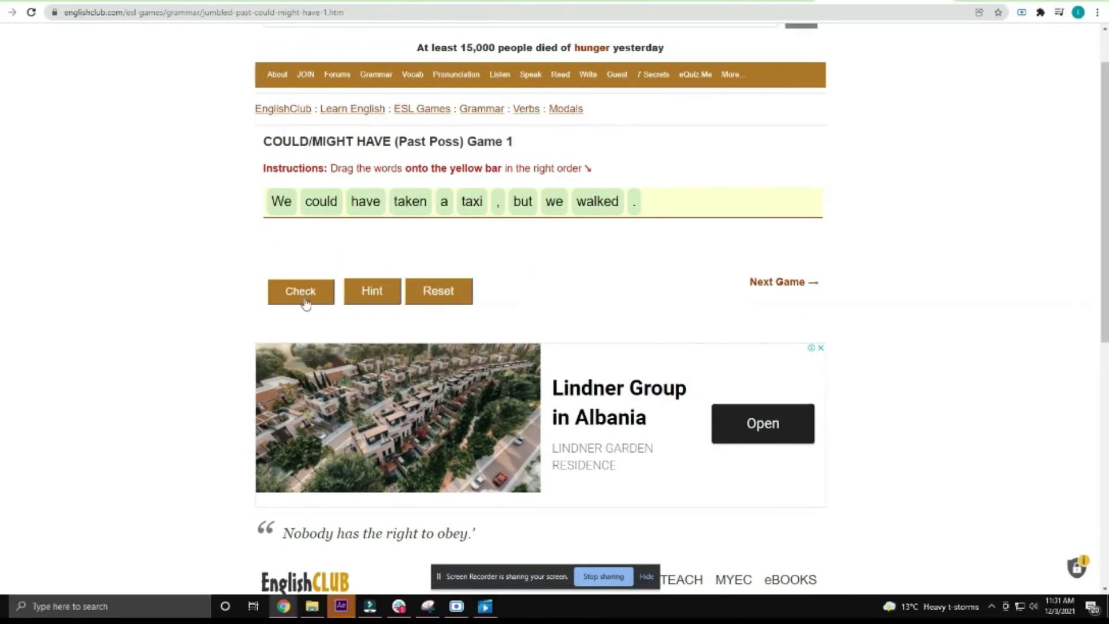
left_click(317, 298)
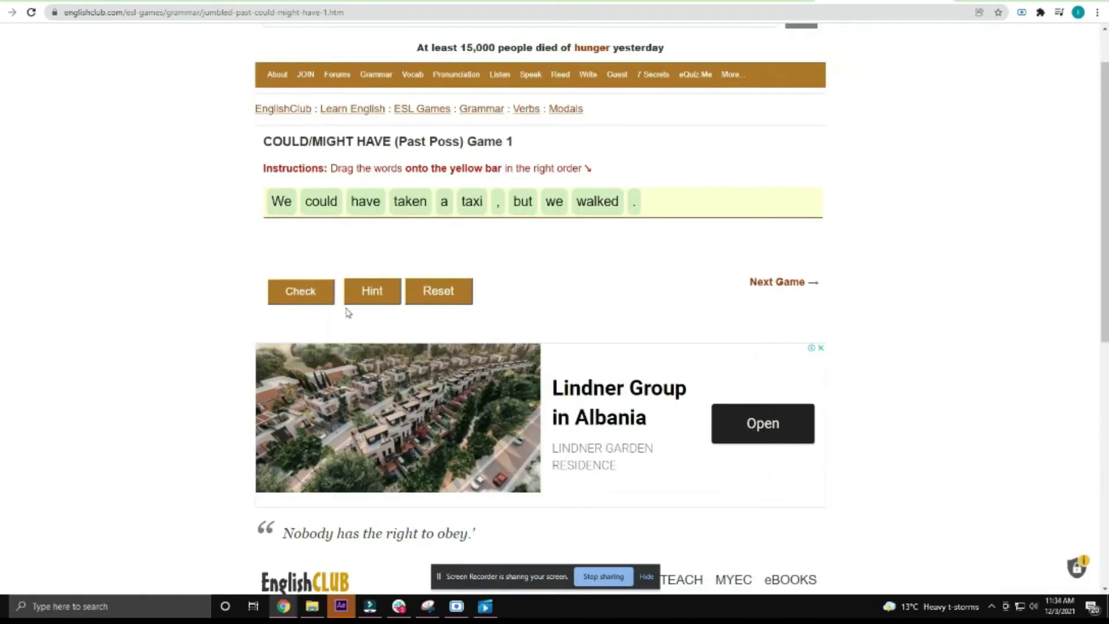
left_click(317, 299)
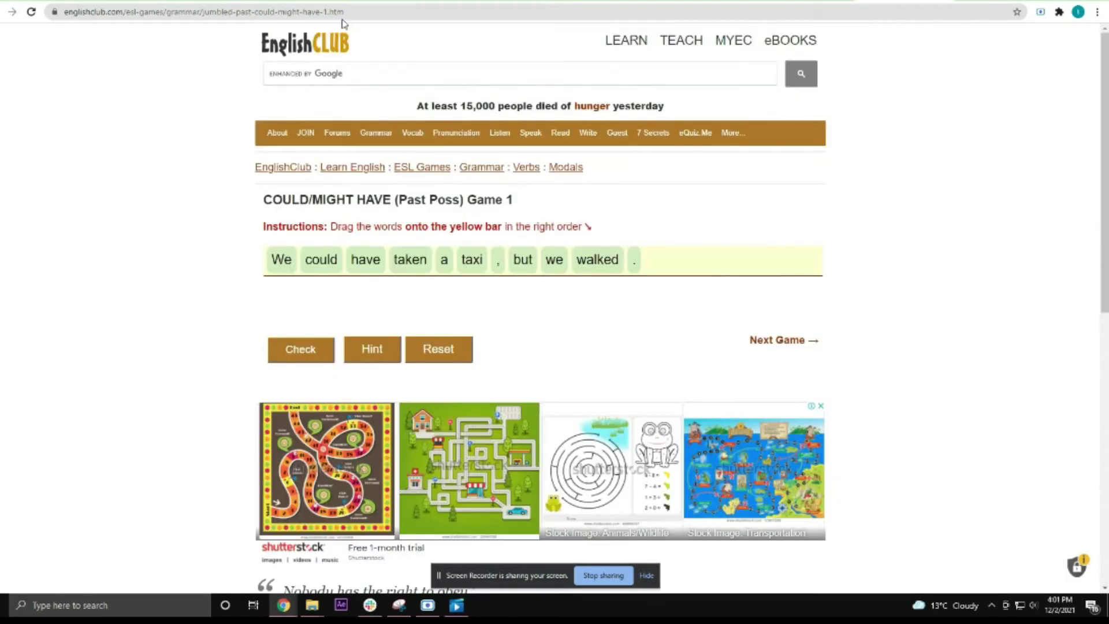
Step: Copy the game page's web address from the address bar
left_click(345, 19)
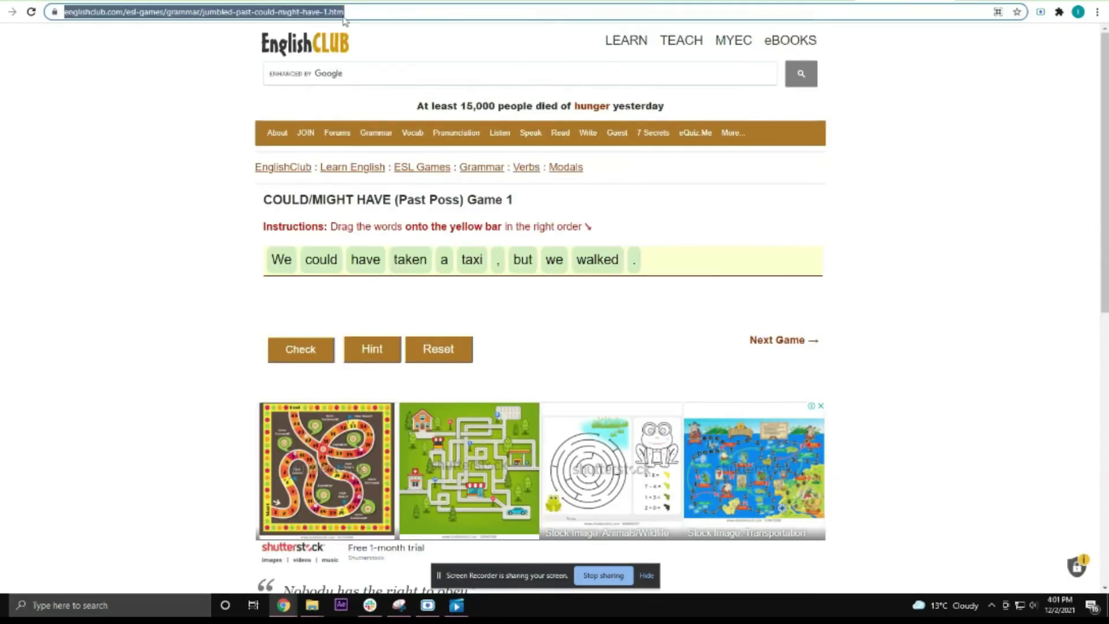
right_click(345, 18)
left_click(392, 78)
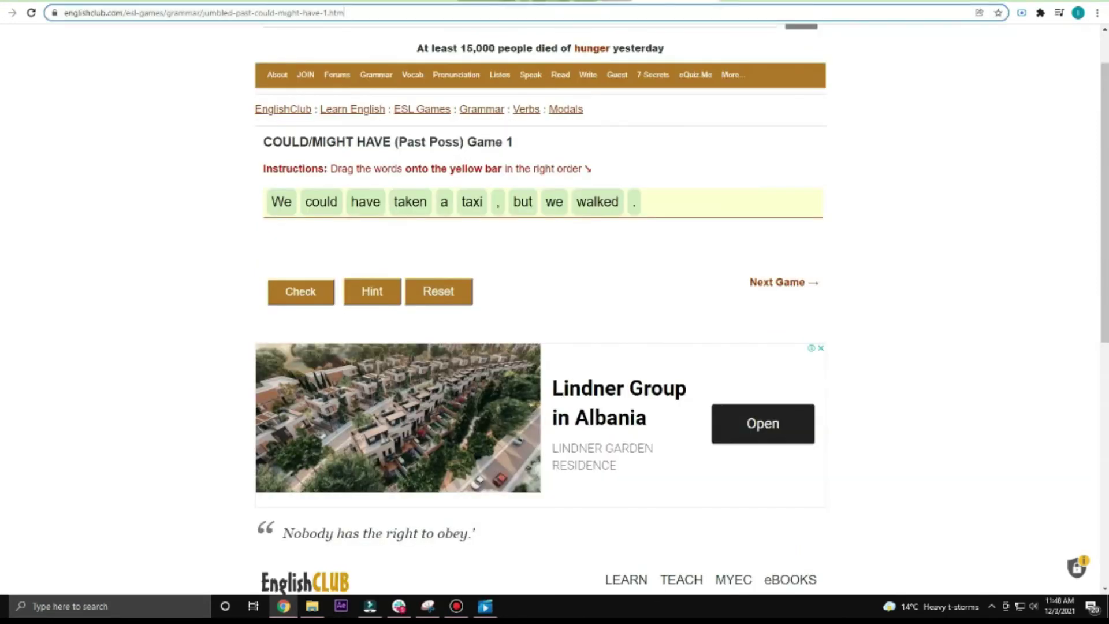
right_click(674, 14)
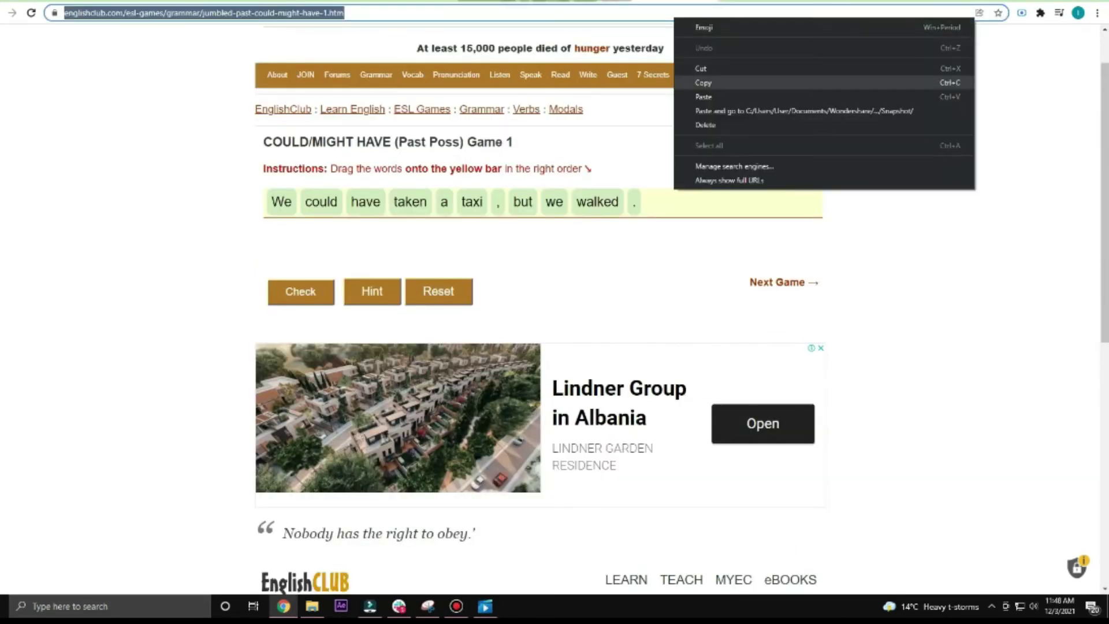
left_click(704, 83)
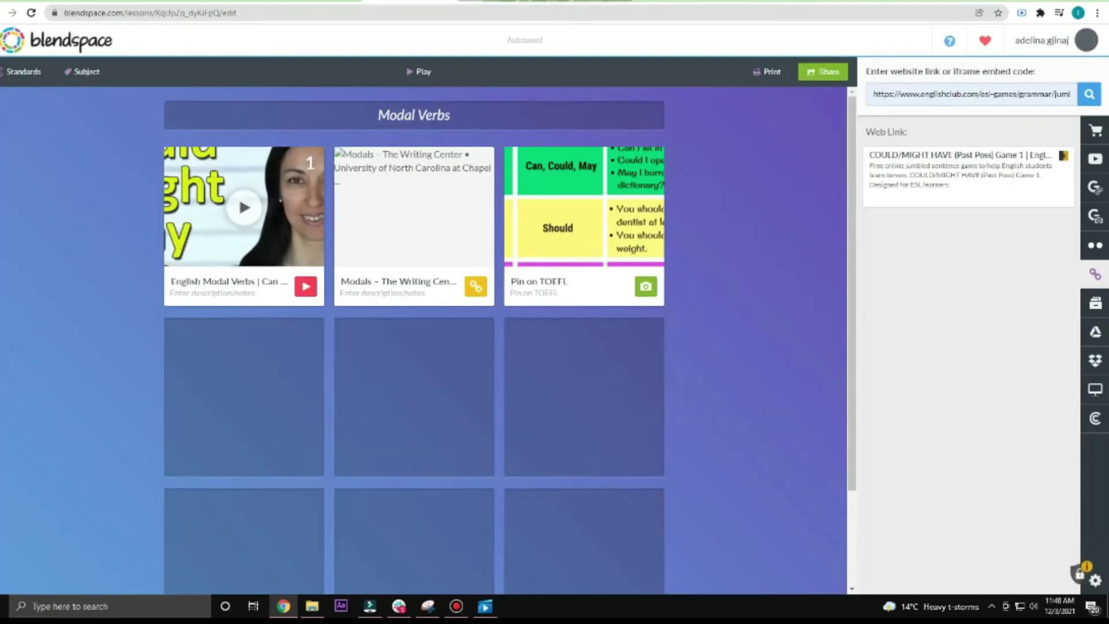
Step: Paste the EnglishClub game URL into the link field and drop the result into row 2's first tile
triple_click(924, 94)
right_click(925, 94)
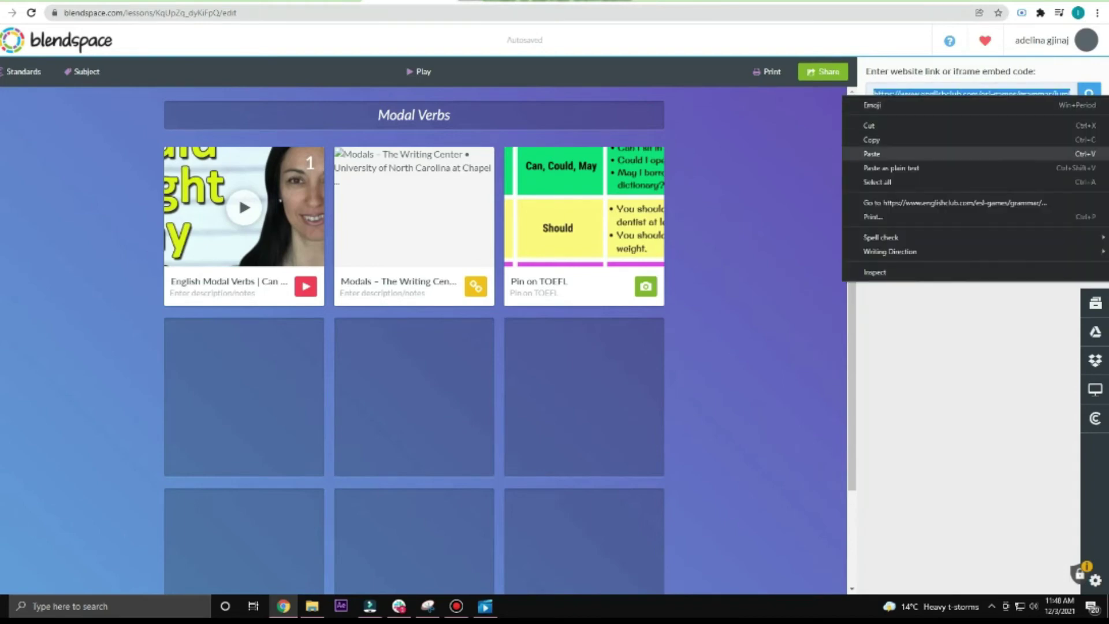
left_click(873, 153)
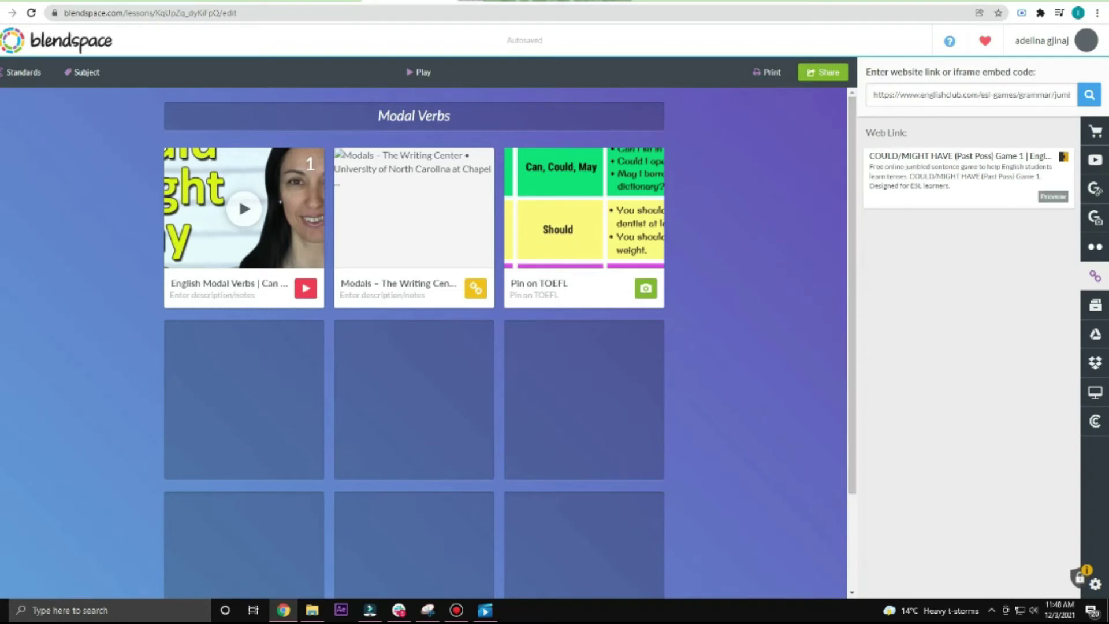
left_click_drag(708, 263, 237, 370)
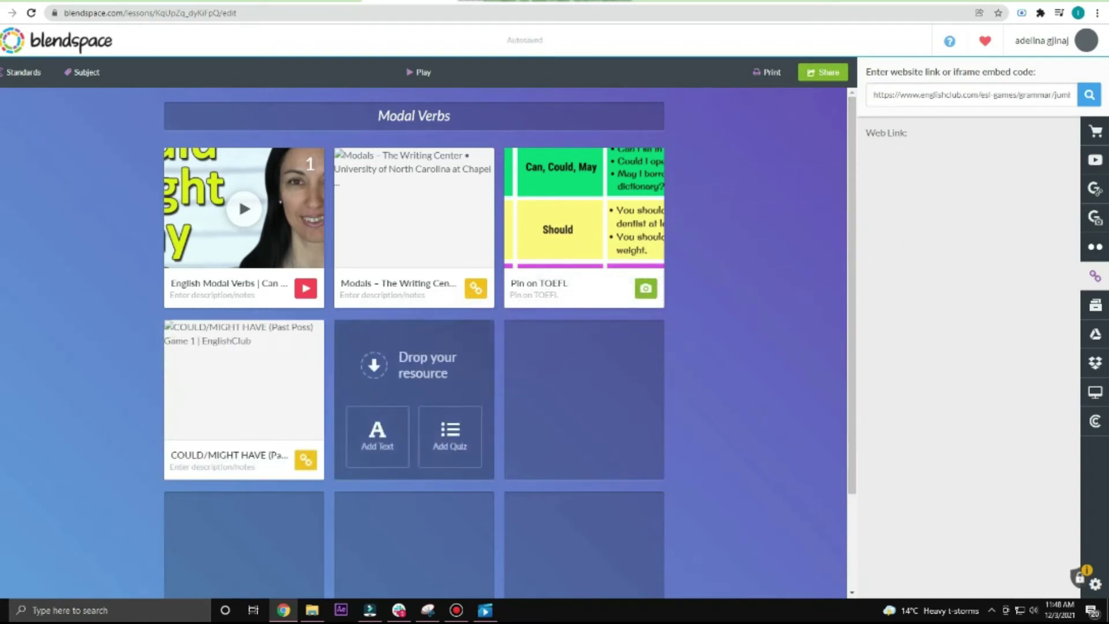
left_click(243, 387)
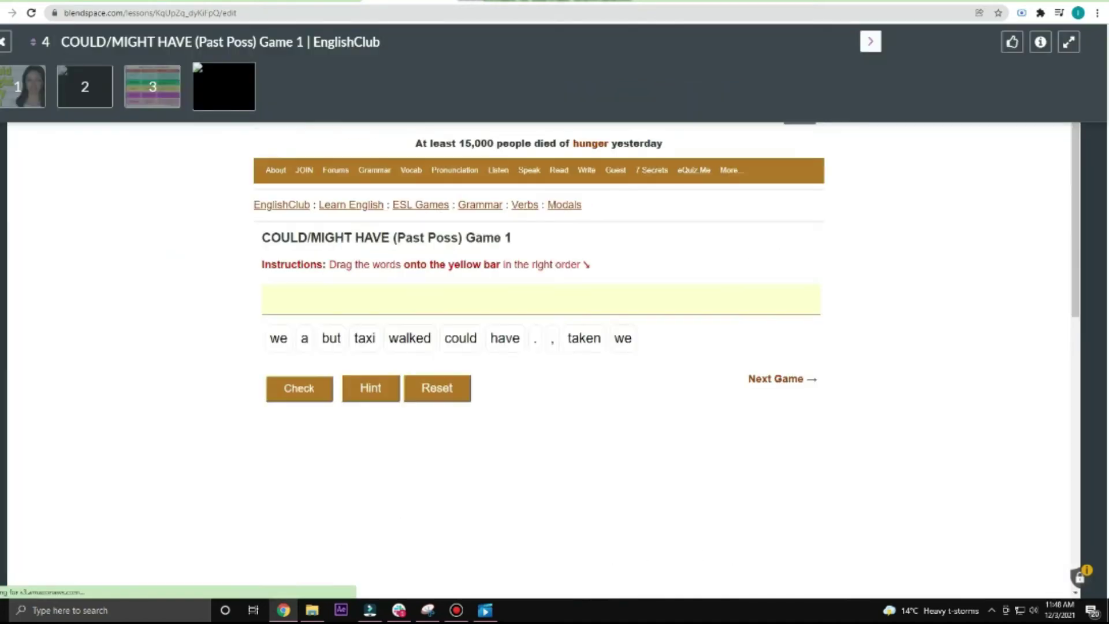
scroll(543, 358, "down", 2)
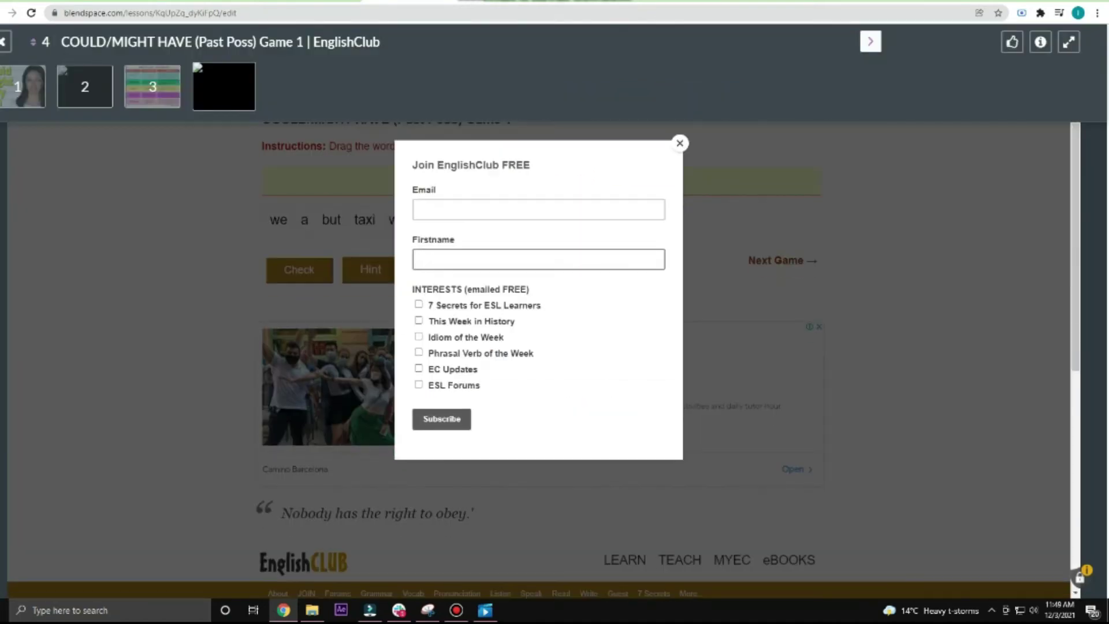
key("Escape")
scroll(1076, 582, "down", 2)
scroll(543, 347, "up", 3)
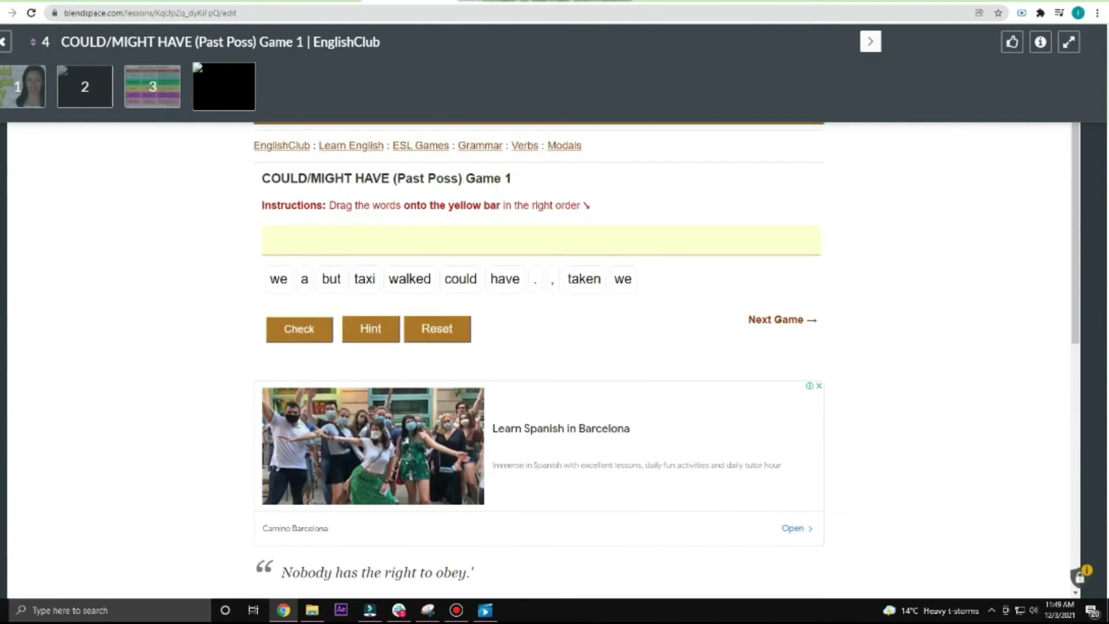
left_click(4, 42)
scroll(414, 341, "down", 3)
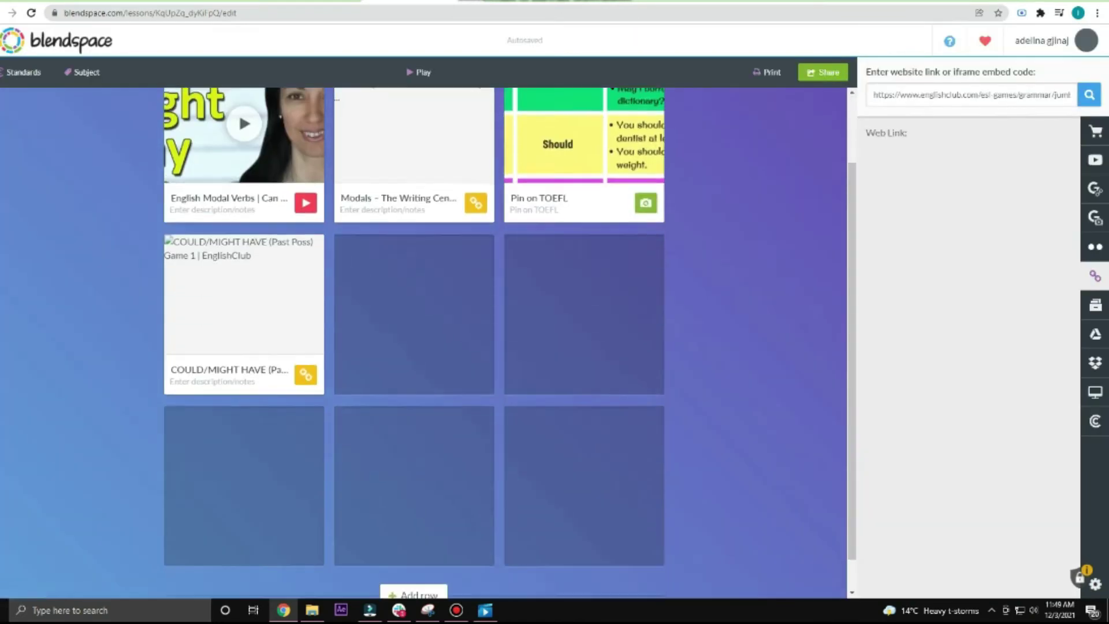
scroll(414, 347, "up", 3)
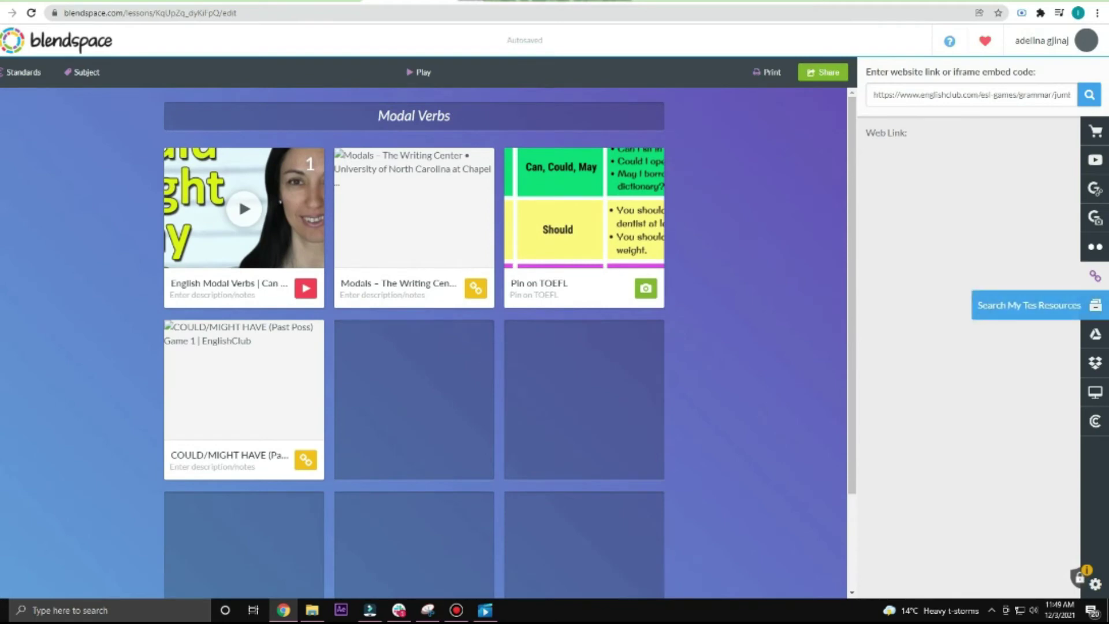
Step: Browse the Tes, Google Drive and Dropbox import sources, ending on Upload Media/File
left_click(1095, 305)
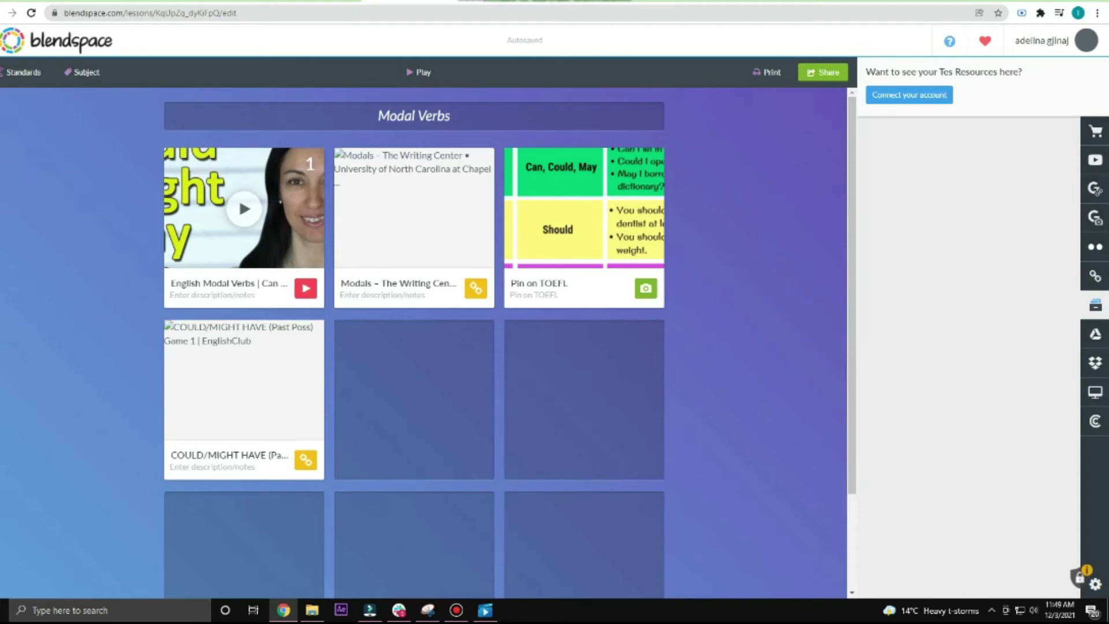
left_click(1095, 334)
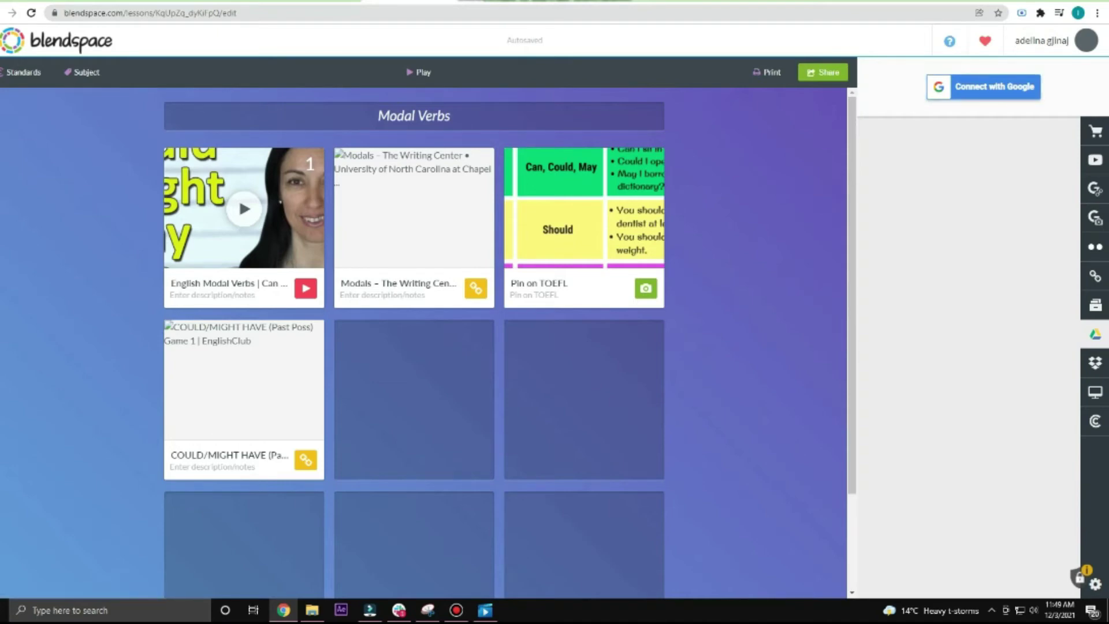
left_click(1095, 362)
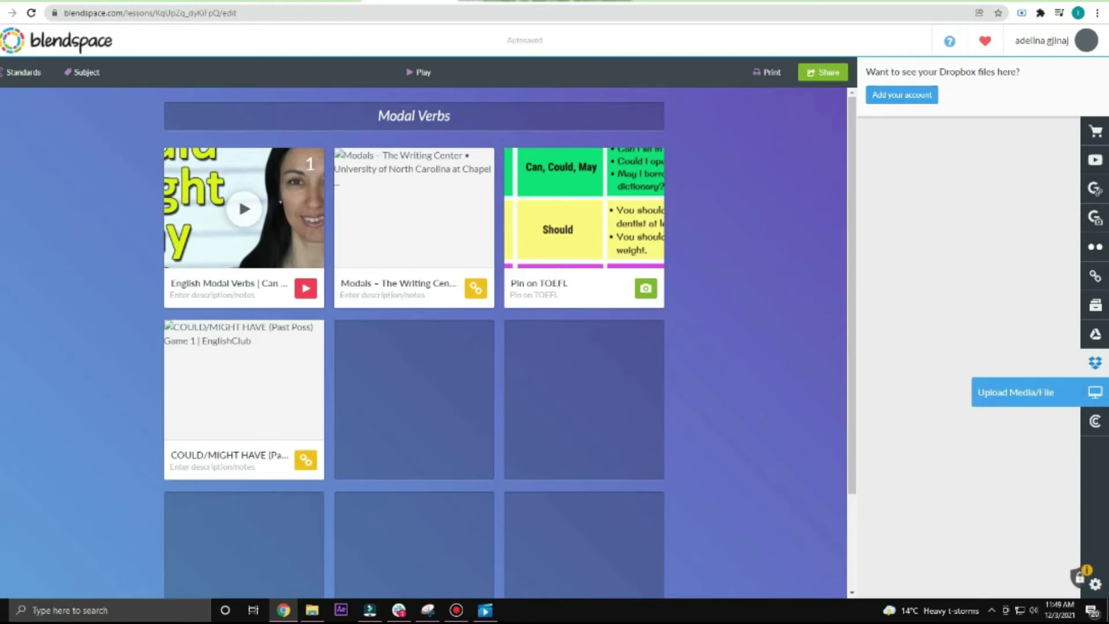
left_click(1095, 393)
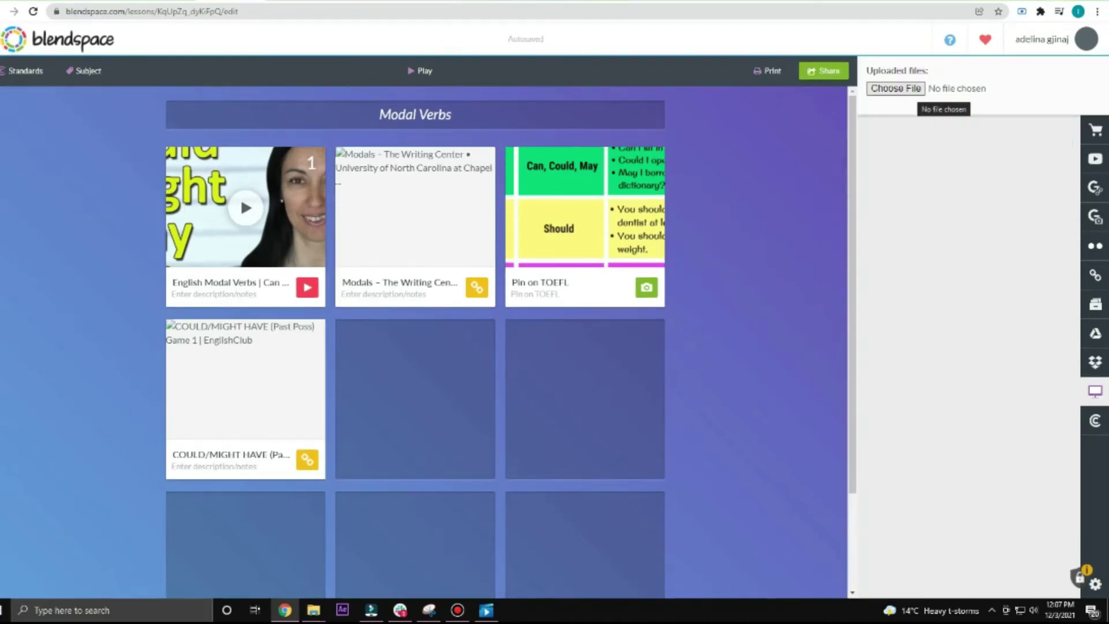
Step: Upload modals-ilovepdf-compressed.pdf from Documents into the fifth tile and preview it
left_click(916, 88)
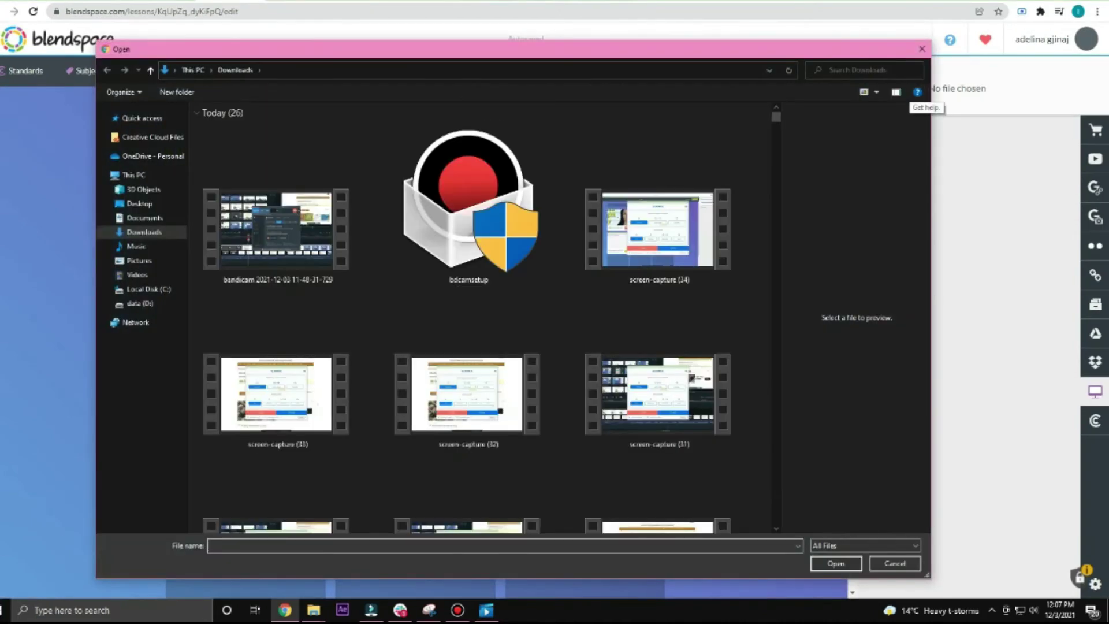
left_click(144, 218)
double_click(260, 189)
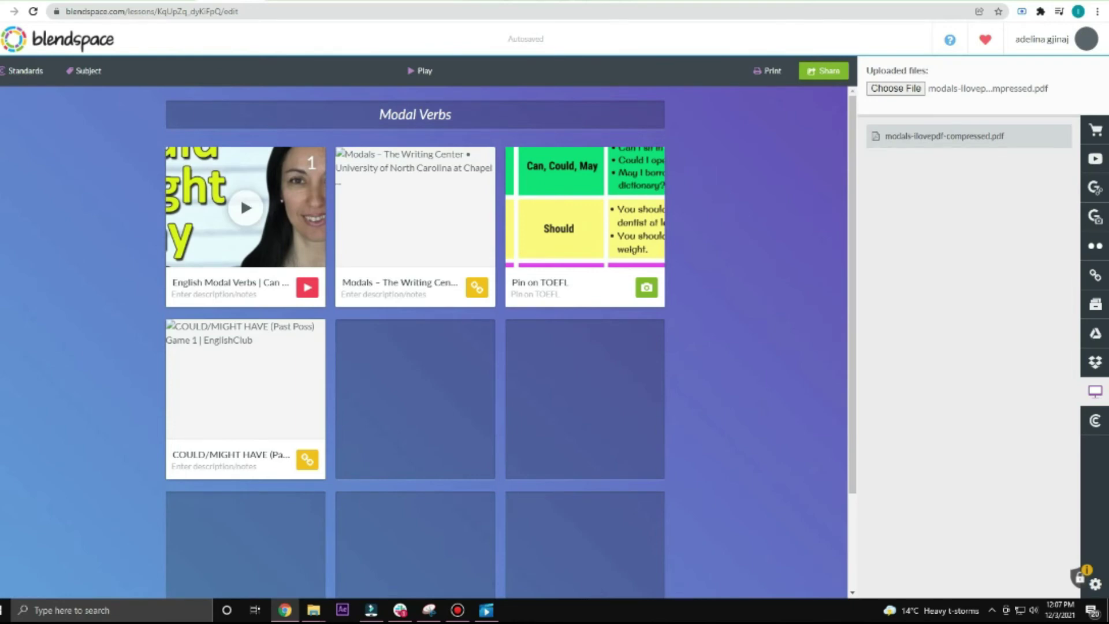
left_click_drag(942, 136, 428, 404)
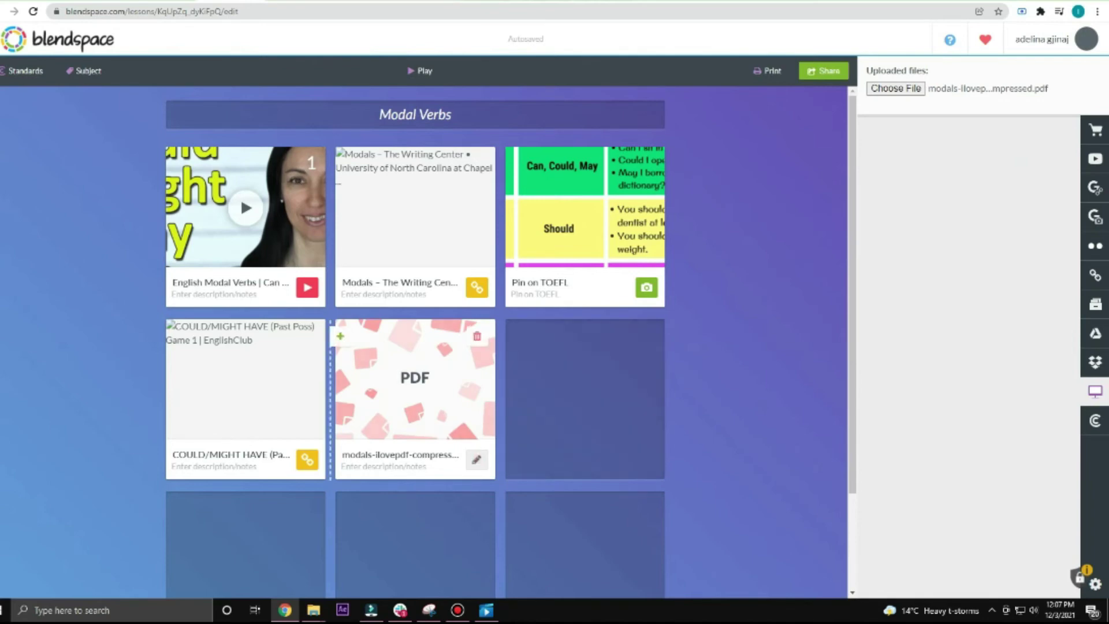
left_click(415, 377)
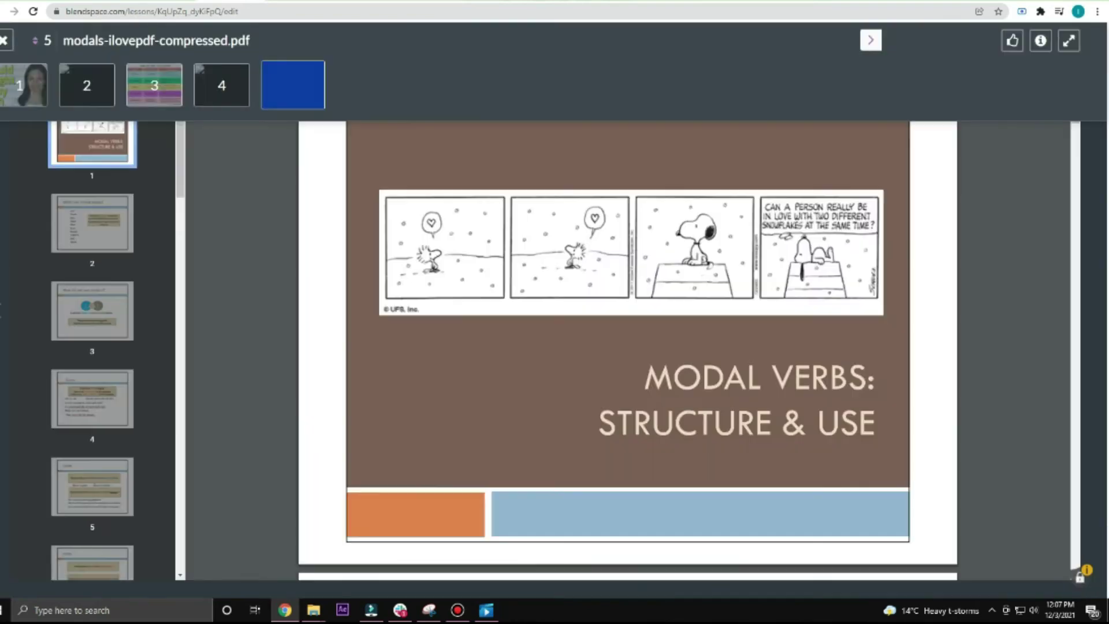
scroll(628, 350, "down", 3)
scroll(627, 350, "down", 7)
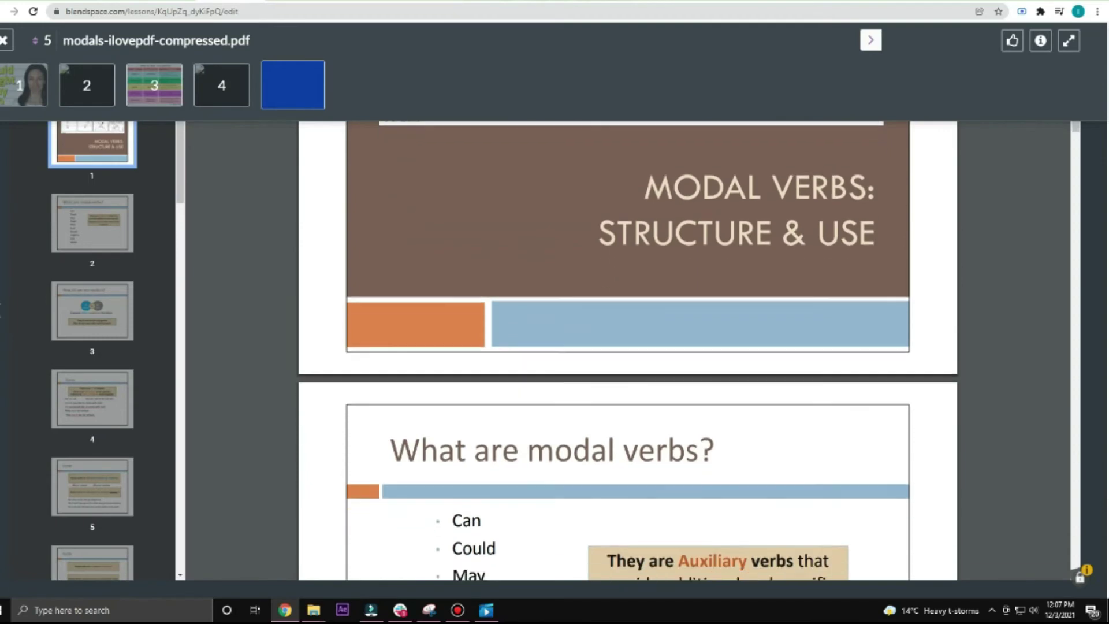
scroll(628, 350, "down", 20)
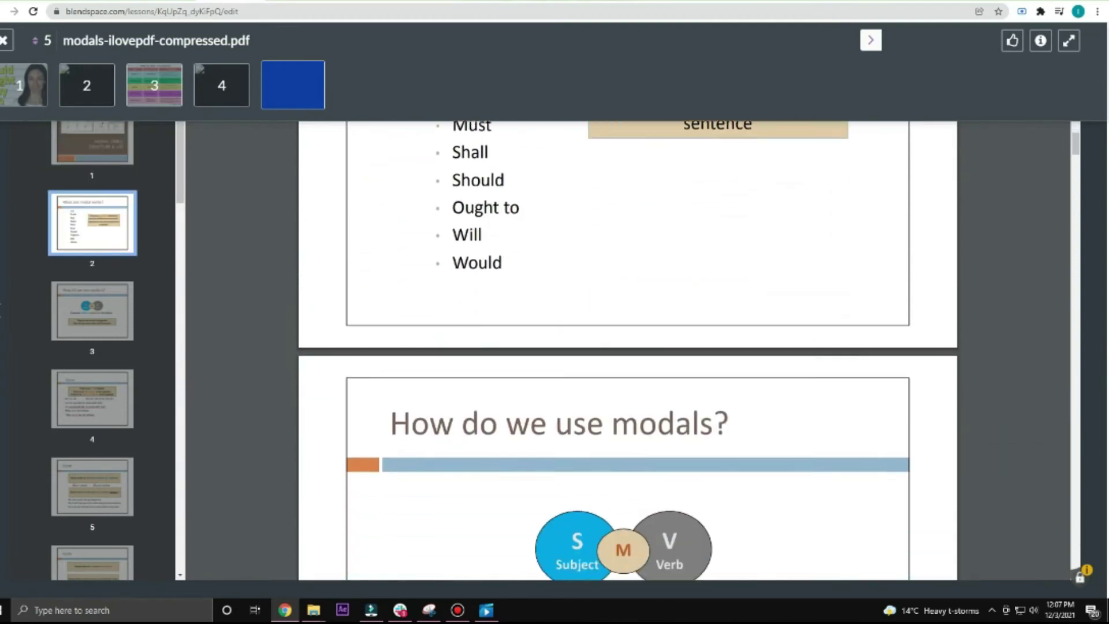
scroll(627, 350, "down", 15)
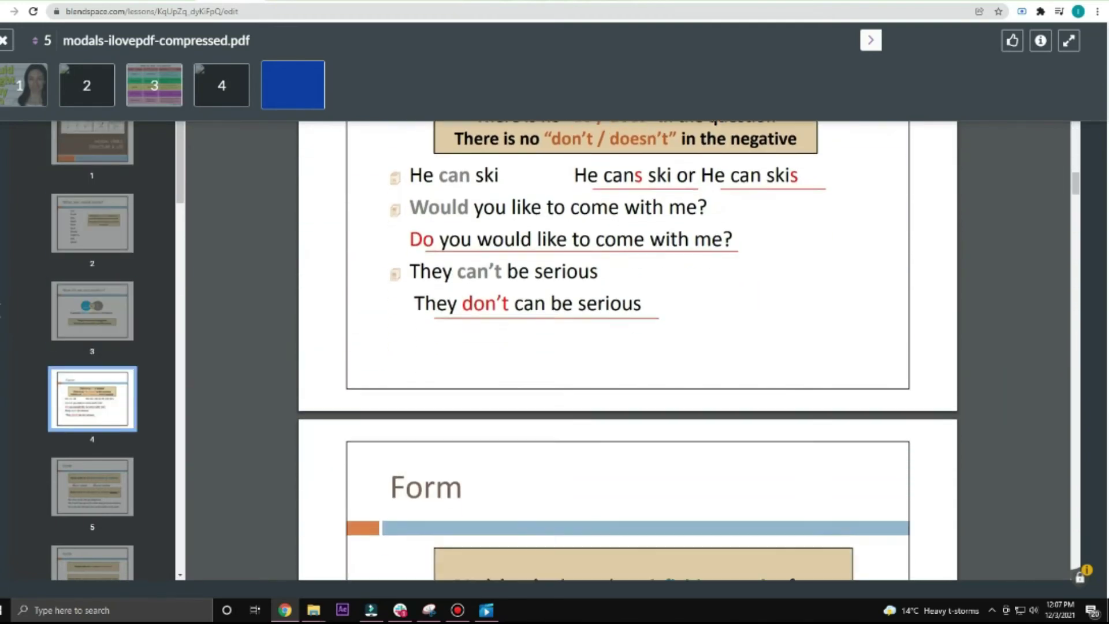
scroll(627, 350, "down", 15)
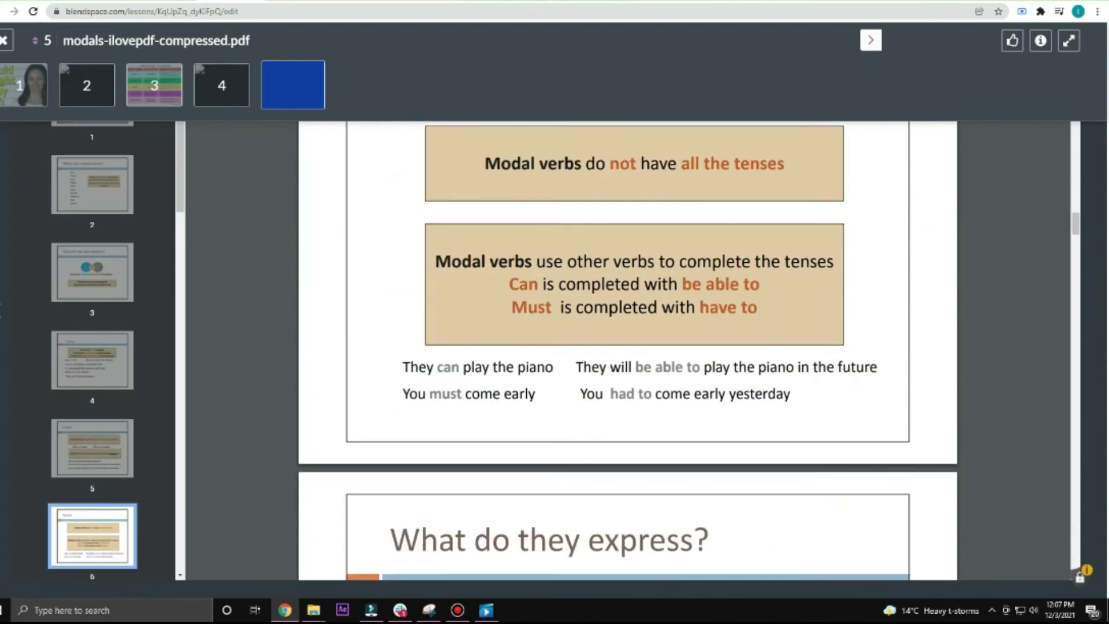
scroll(628, 350, "down", 12)
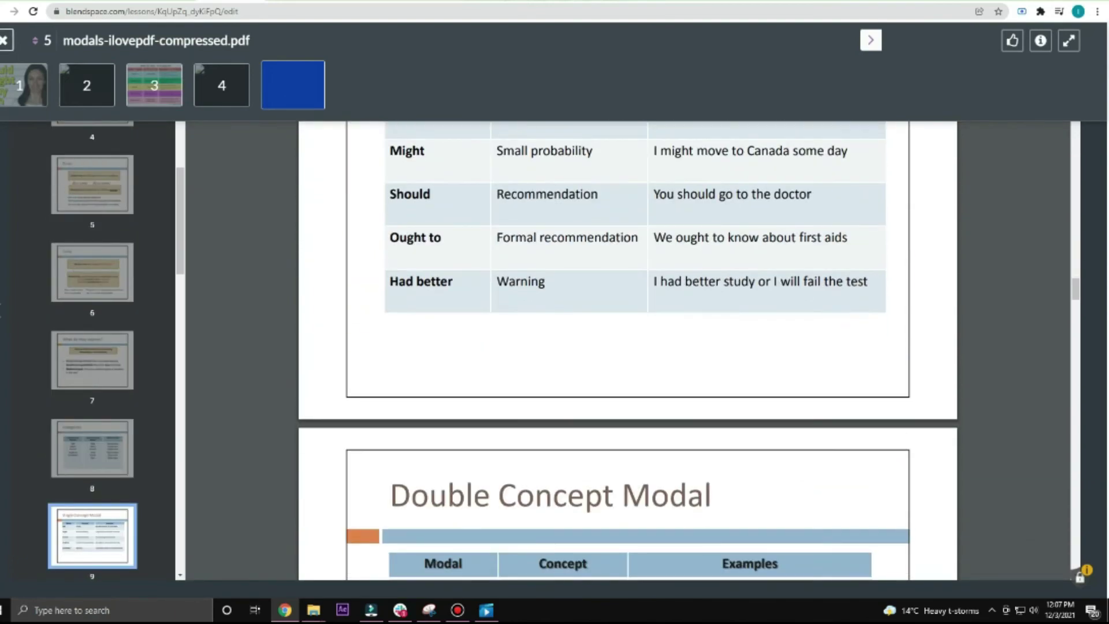
left_click(4, 40)
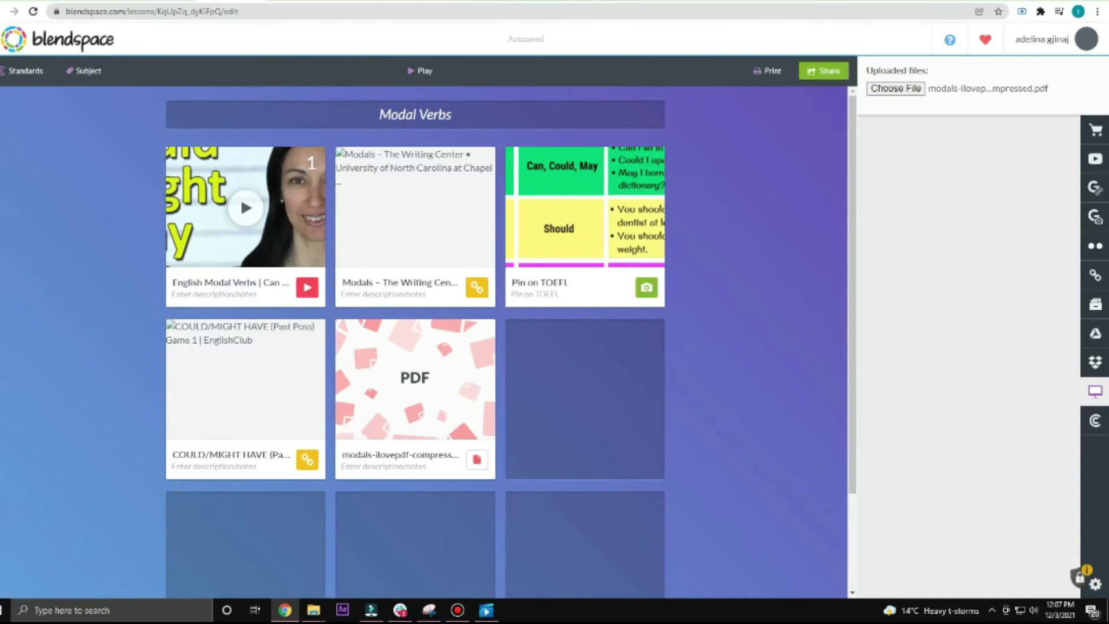
Step: Open the lesson settings and toggle Enable Comments off and back on
left_click_drag(1079, 577, 995, 462)
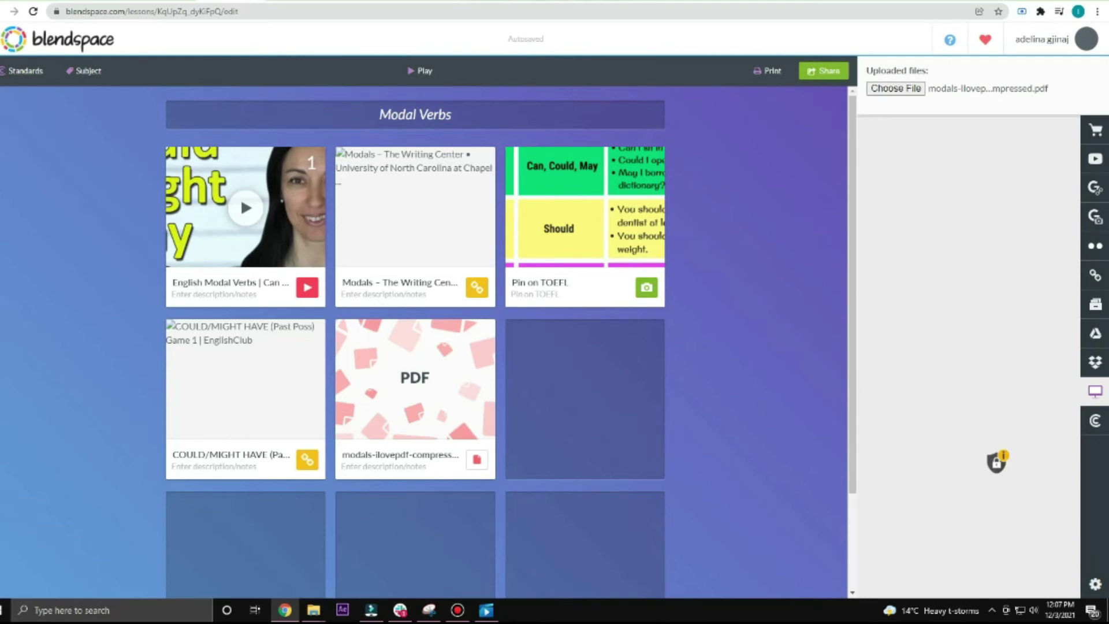
left_click(1095, 584)
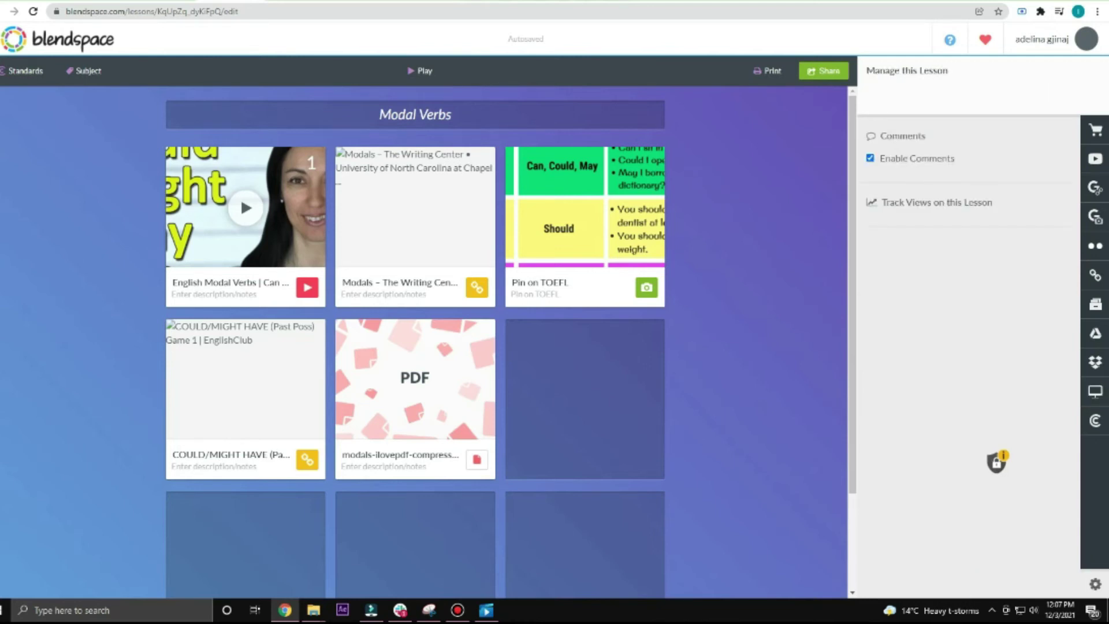
left_click_drag(875, 202, 994, 203)
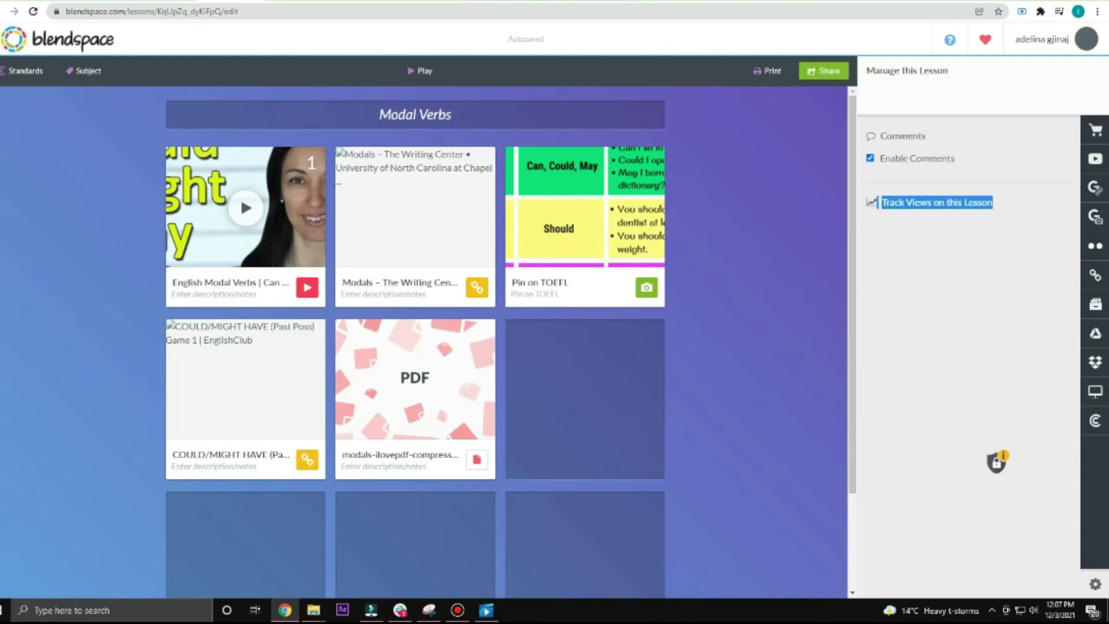
left_click(993, 202)
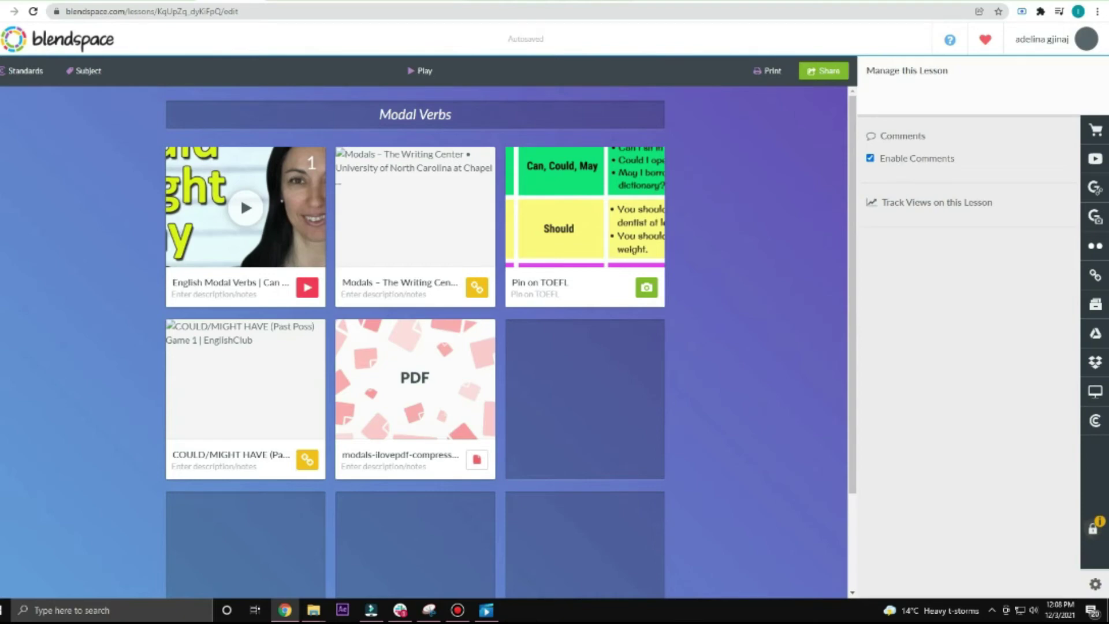
left_click(870, 158)
left_click(870, 158)
left_click_drag(880, 158, 956, 159)
left_click(982, 159)
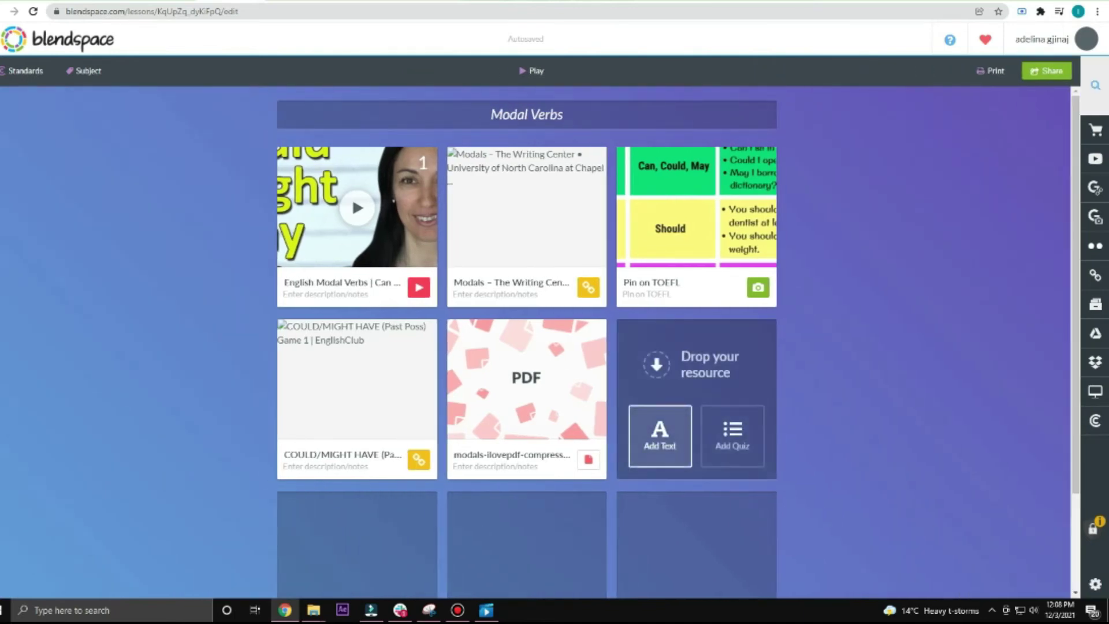
Step: Add a text tile reading 'Most important modals in english are can, may, should, have to' in bold
left_click(660, 436)
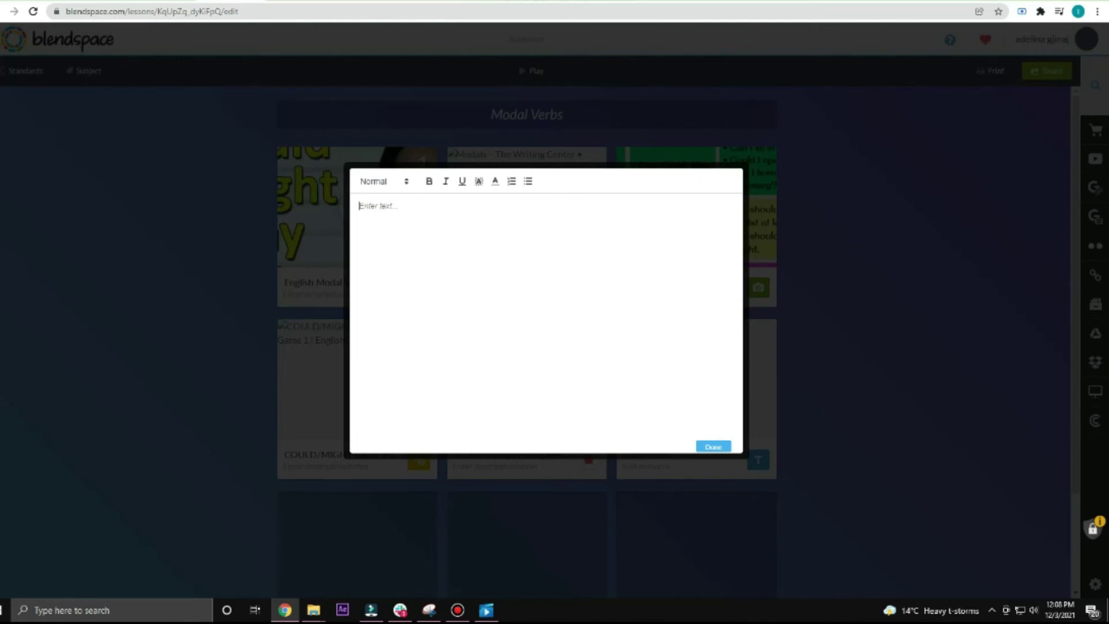
type("Most important moda")
type("ls in english")
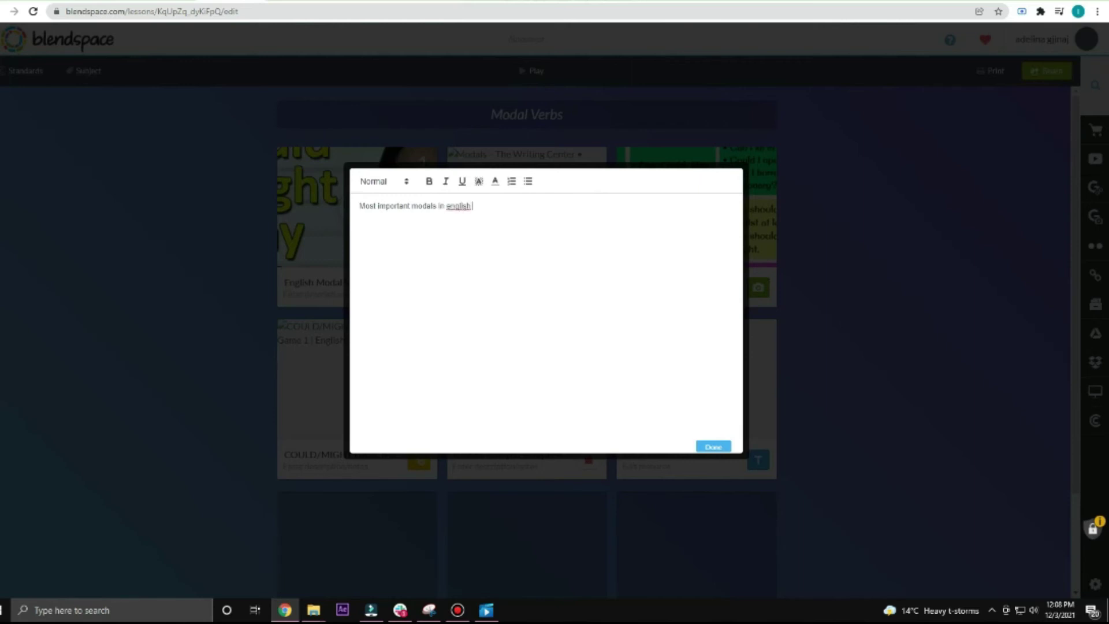
type(" are can  ")
type("may  ")
type("should -  ")
type("have to ")
type("-")
left_click(376, 239)
left_click_drag(391, 283, 359, 206)
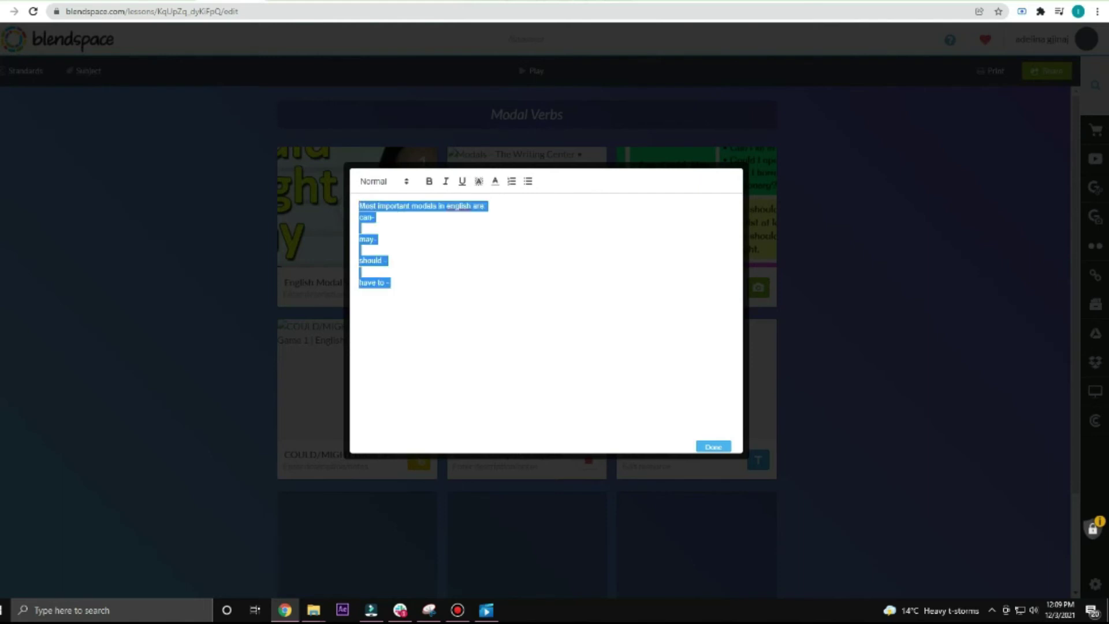
key("ctrl+b")
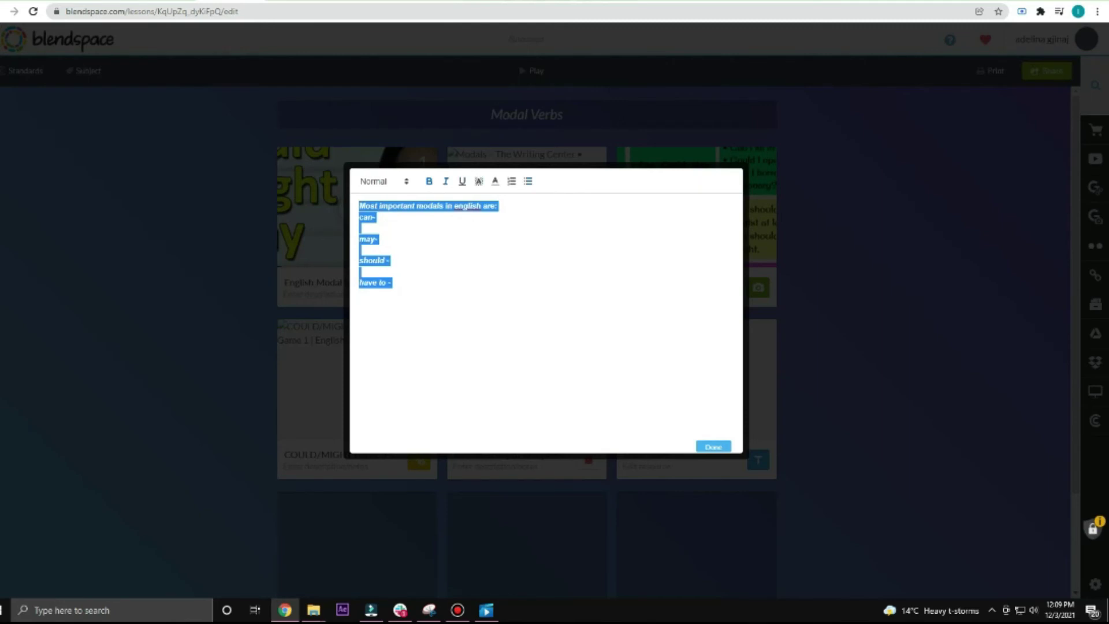
left_click(393, 283)
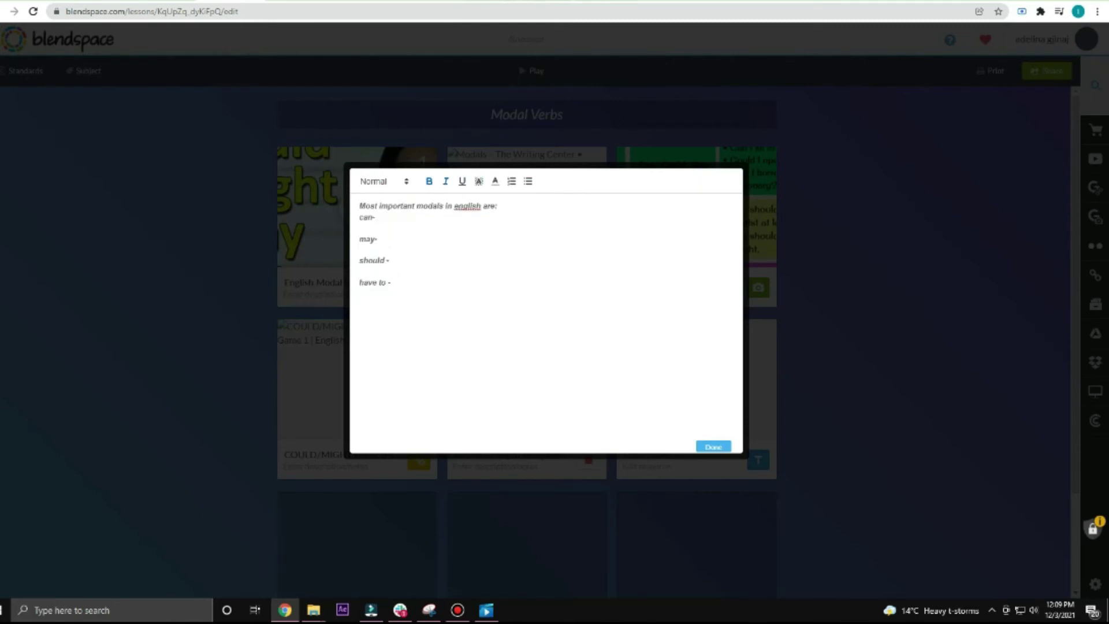
left_click(714, 446)
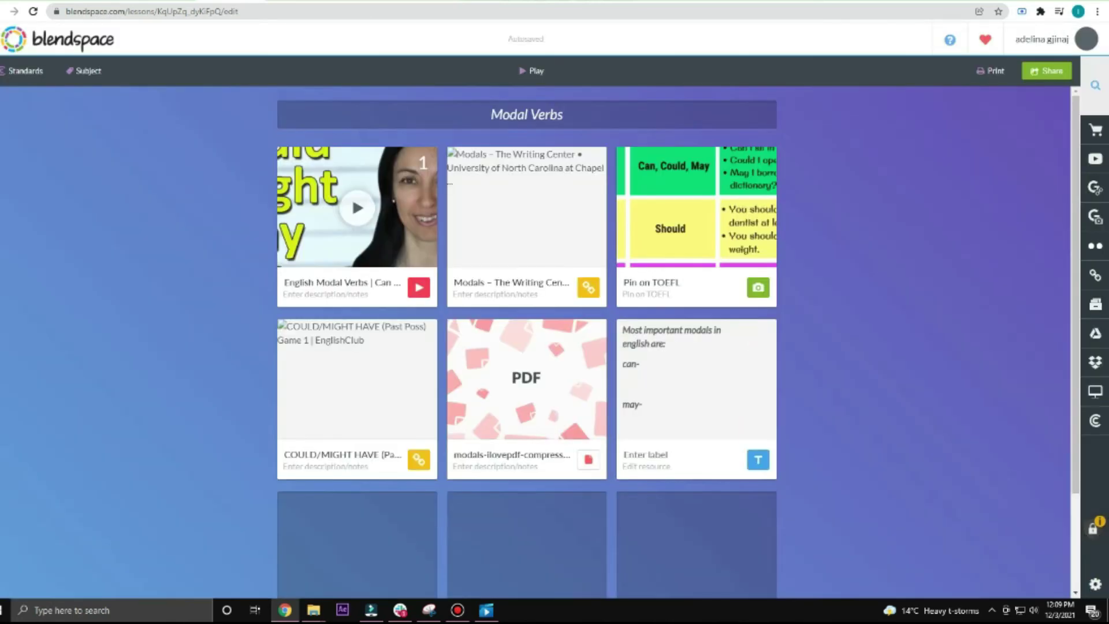
Step: Add a quiz tile to the seventh slot in the new row of the lesson
scroll(714, 447, "down", 2)
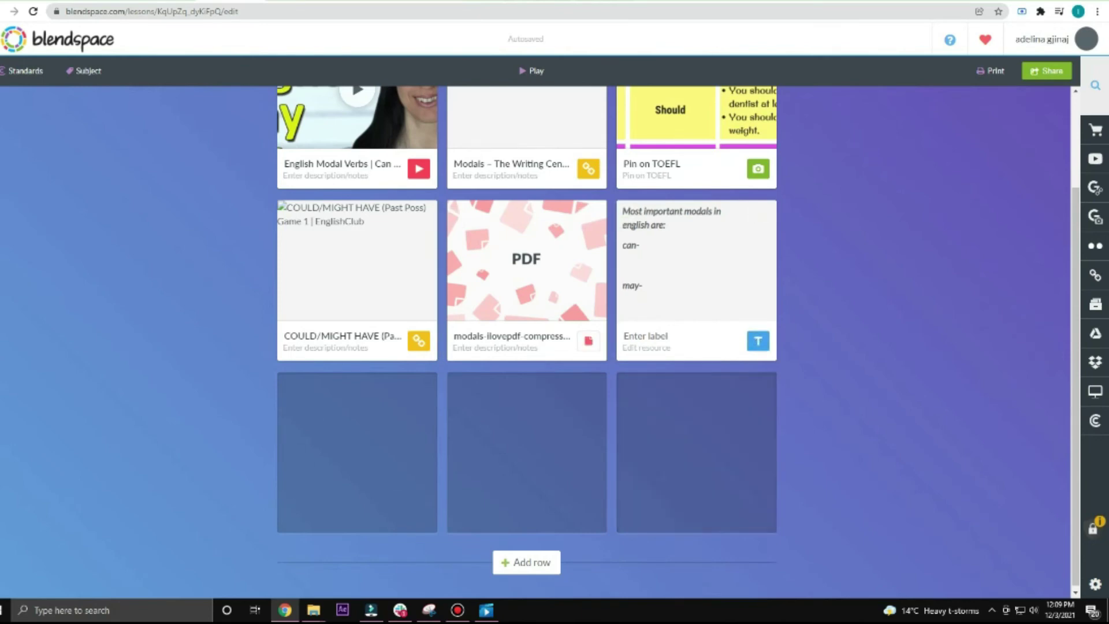
scroll(527, 341, "up", 1)
scroll(347, 485, "down", 1)
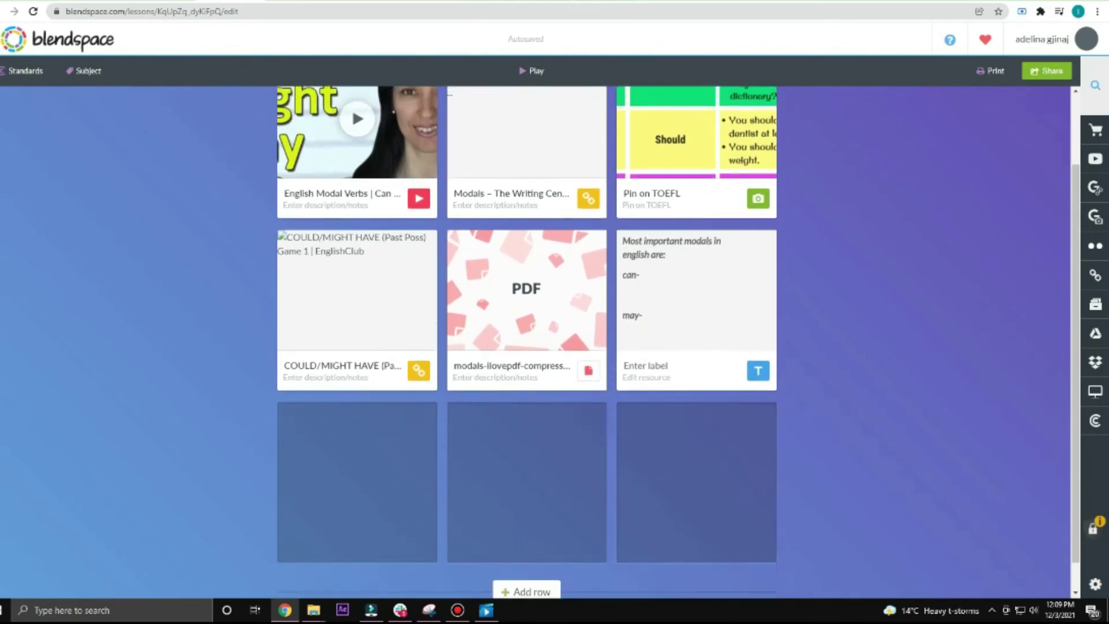
mouse_move(321, 488)
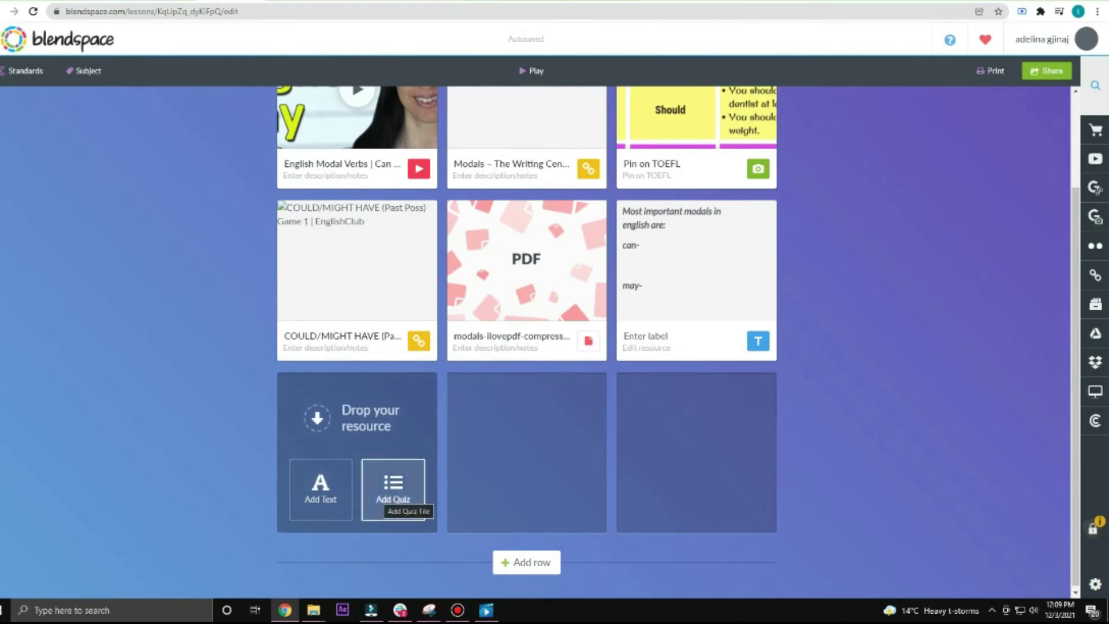
left_click(393, 490)
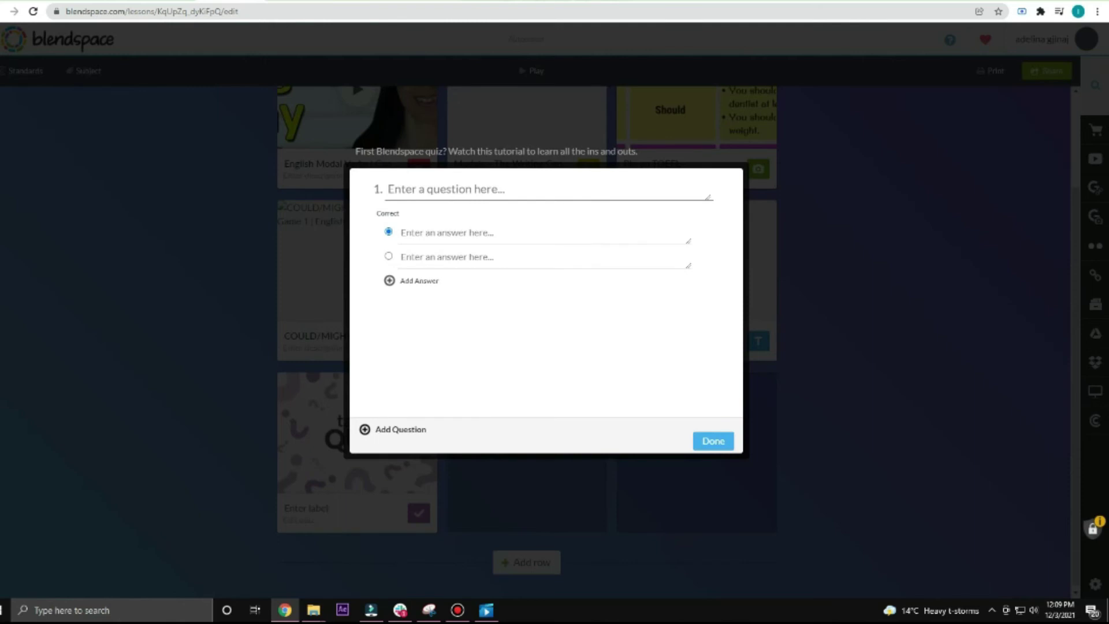
Step: Add a second question and enter question 1: 'Why do we use the modal can?'
left_click(400, 429)
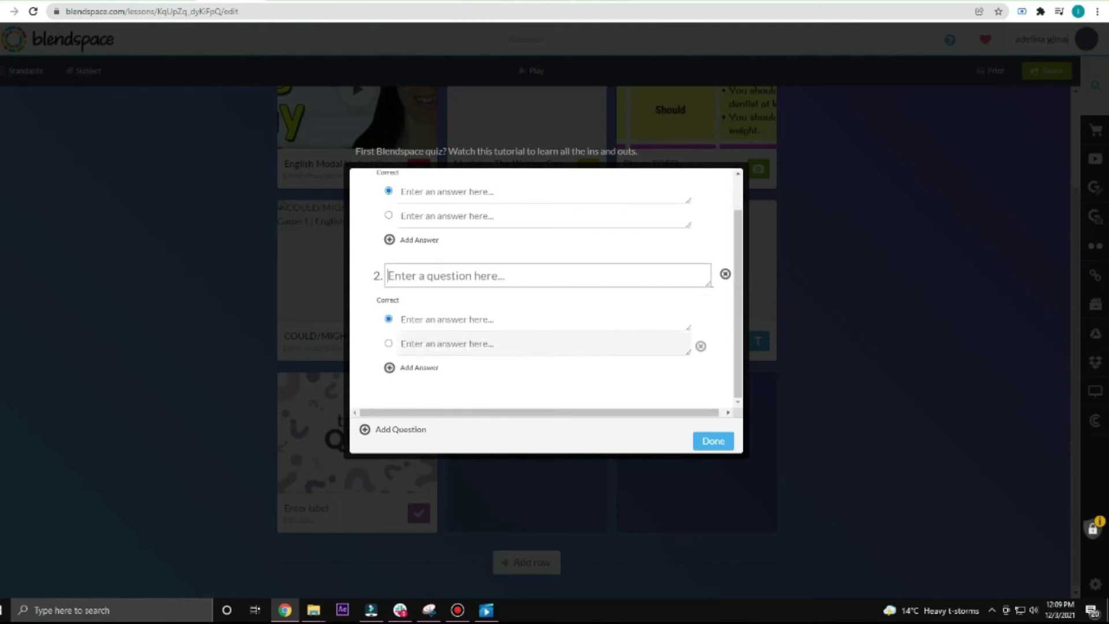
scroll(543, 288, "up", 2)
left_click(463, 189)
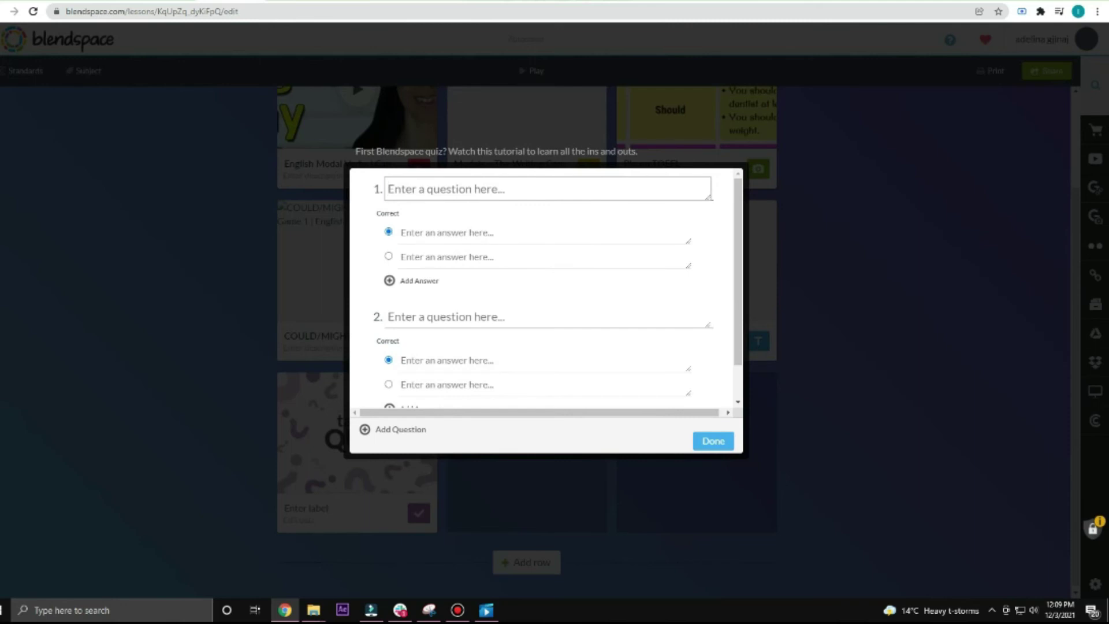
type("Why ")
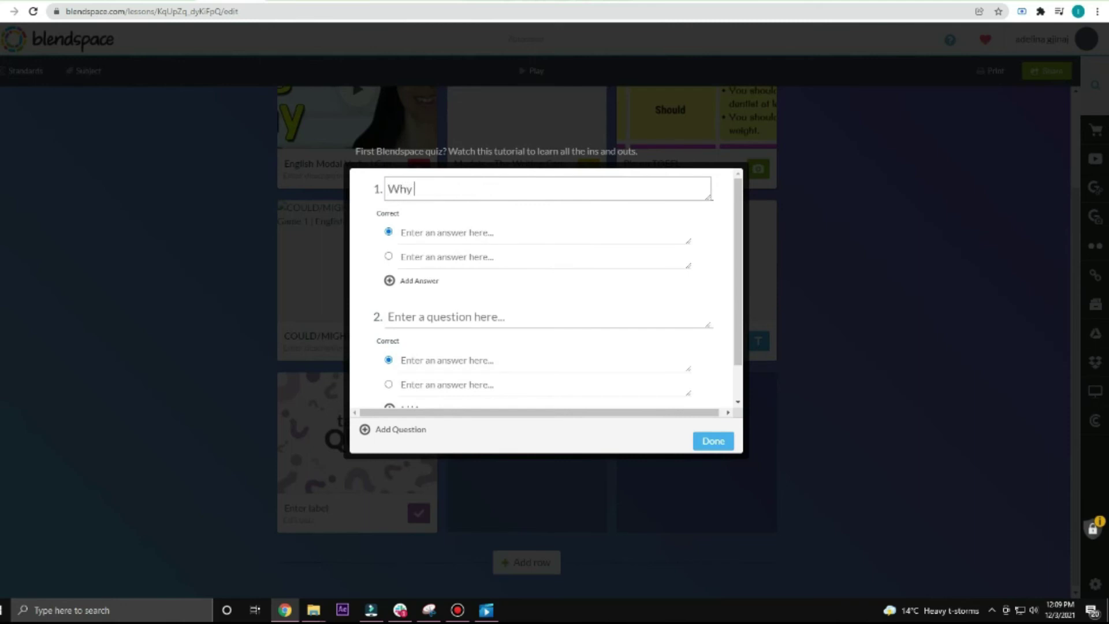
type("do we use the modal ")
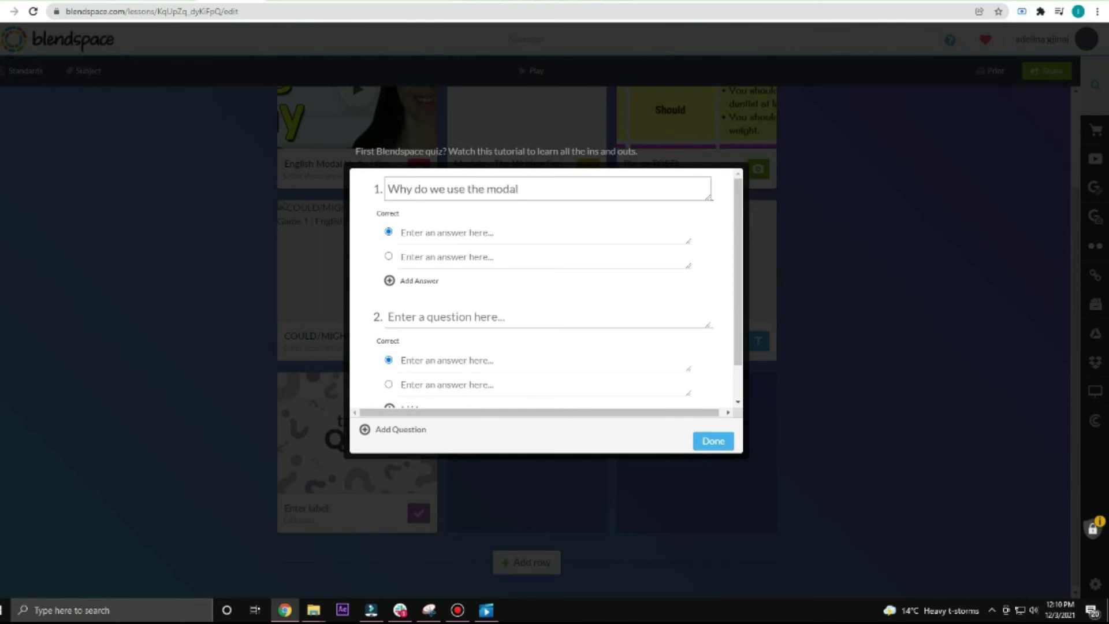
type("can?")
Step: Give question 1 the answers 'to express obligation' and 'to express ability'
left_click(445, 232)
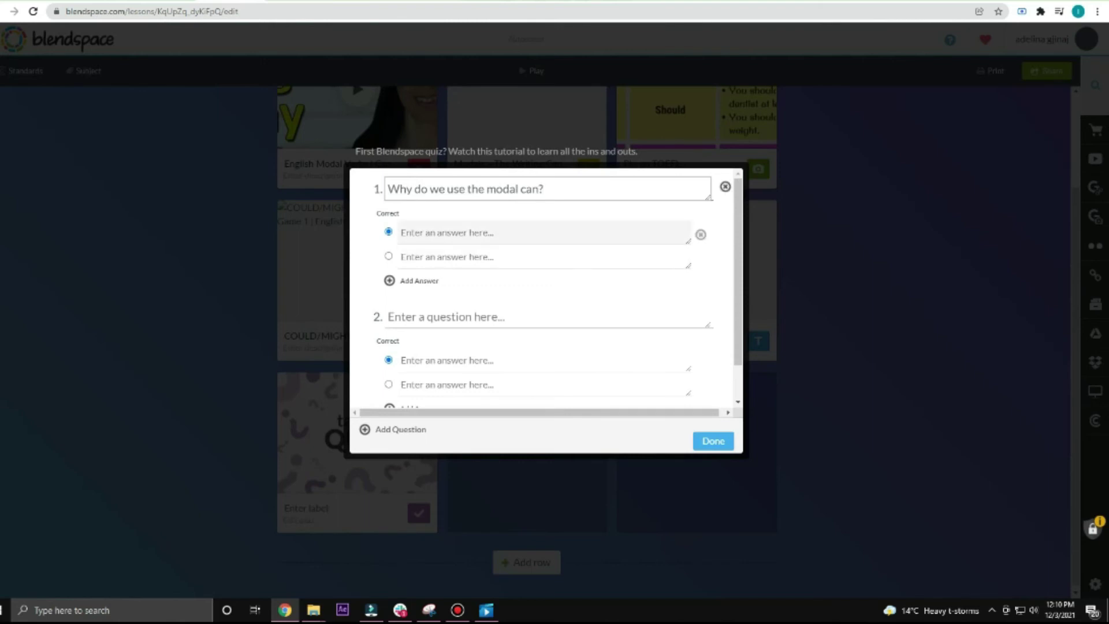
left_click(445, 232)
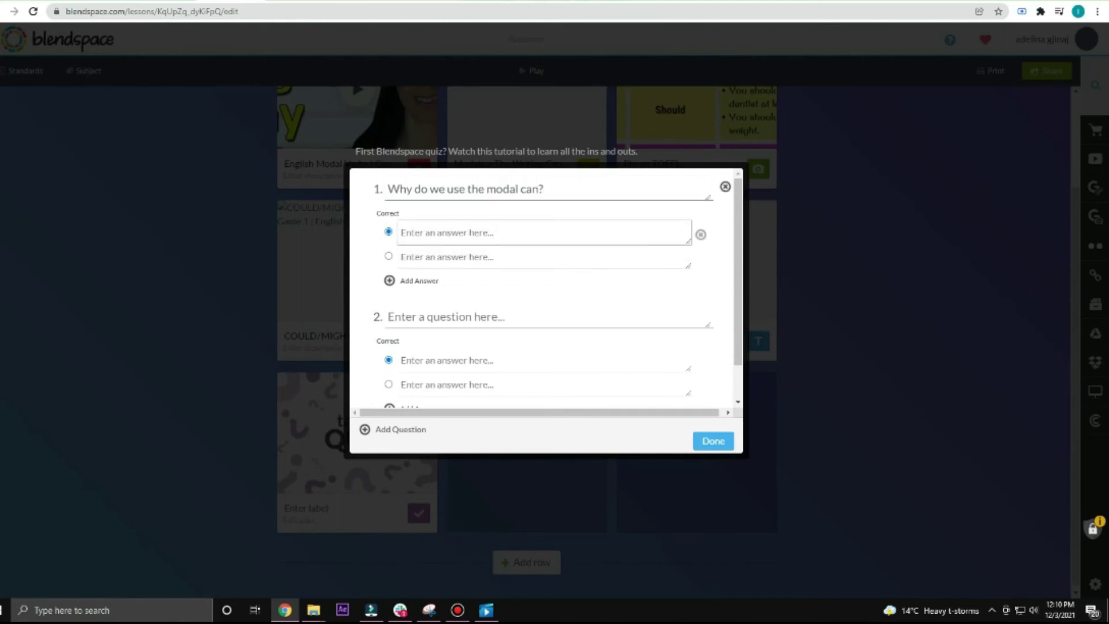
type("to")
type("express obligation")
left_click(543, 257)
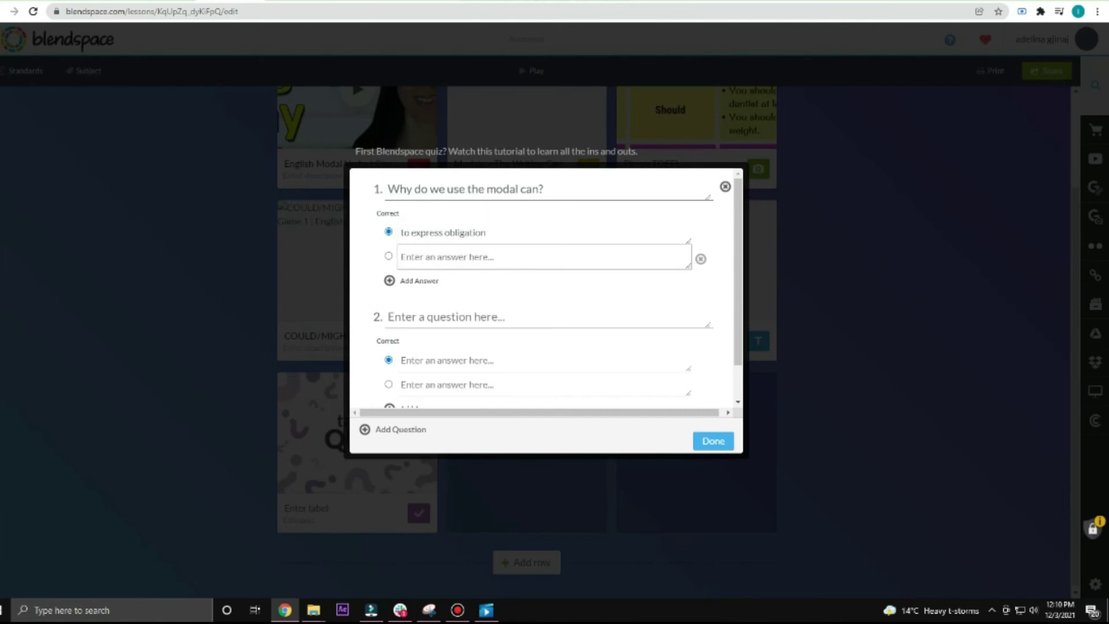
type("to express abilityy")
Step: Mark 'to express ability' as question 1's correct answer
left_click(520, 316)
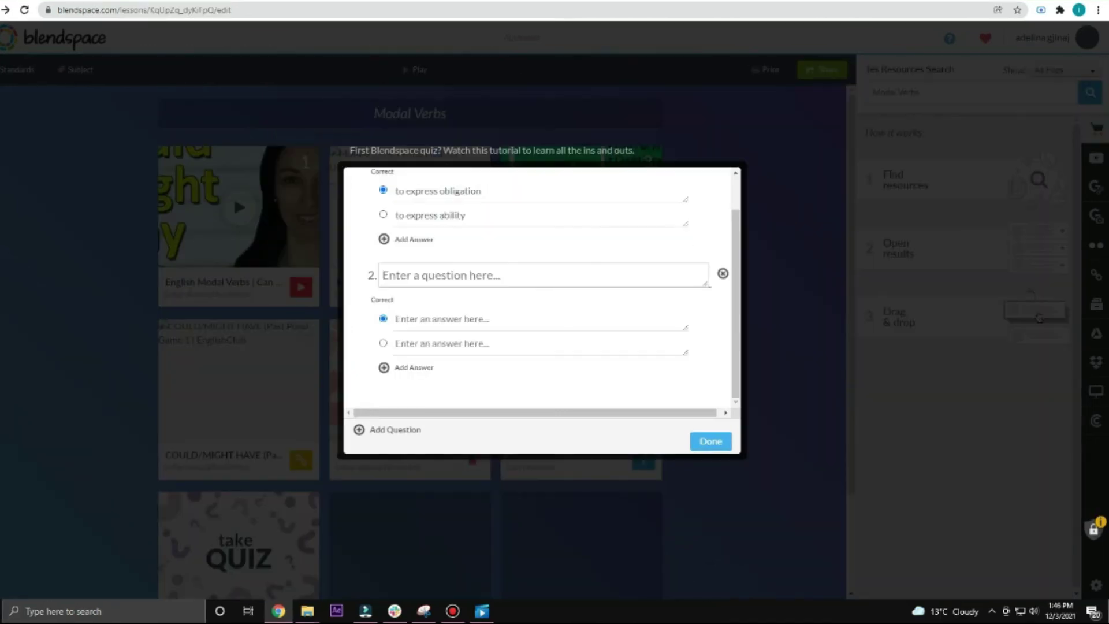
triple_click(431, 214)
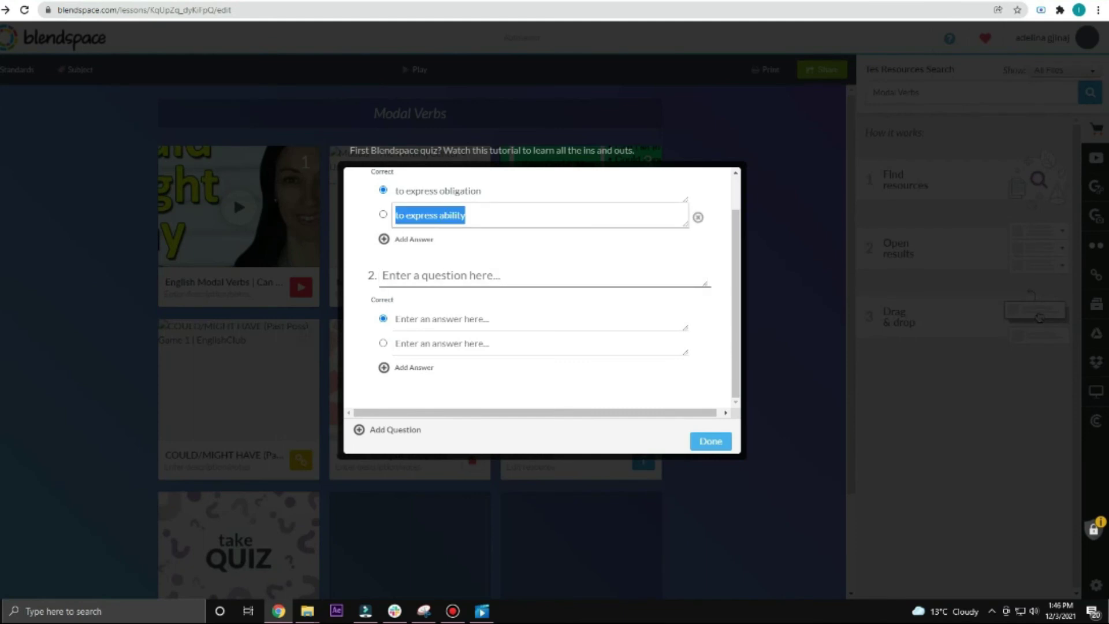
left_click(383, 214)
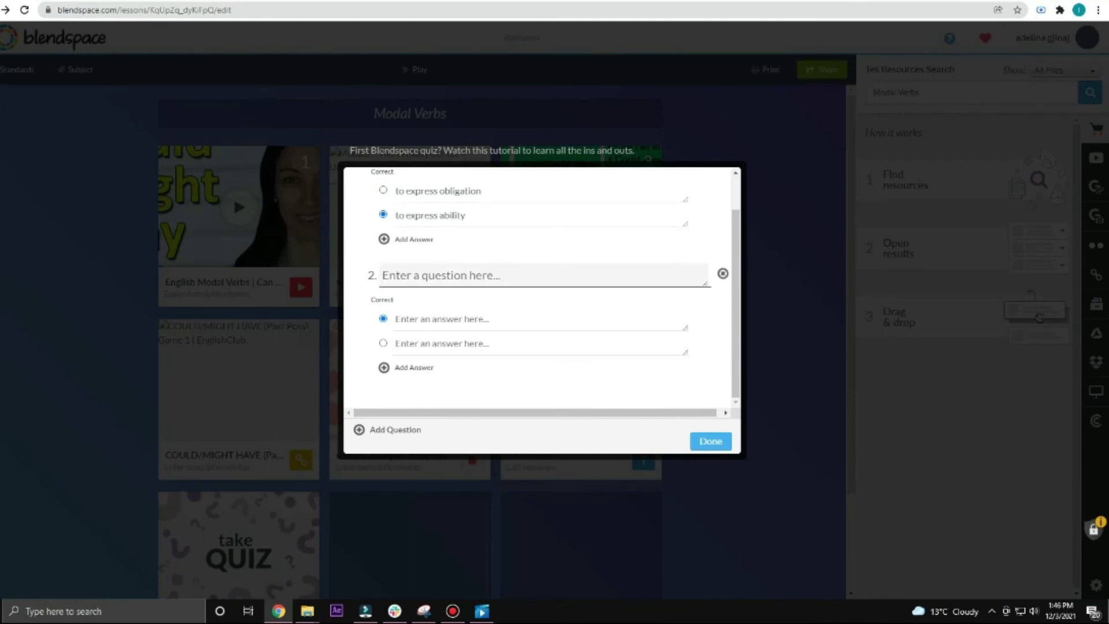
Step: Enter question 2 'Which is the modal verb that we use for possibilty?' with answers Should and May
left_click(520, 275)
type("W")
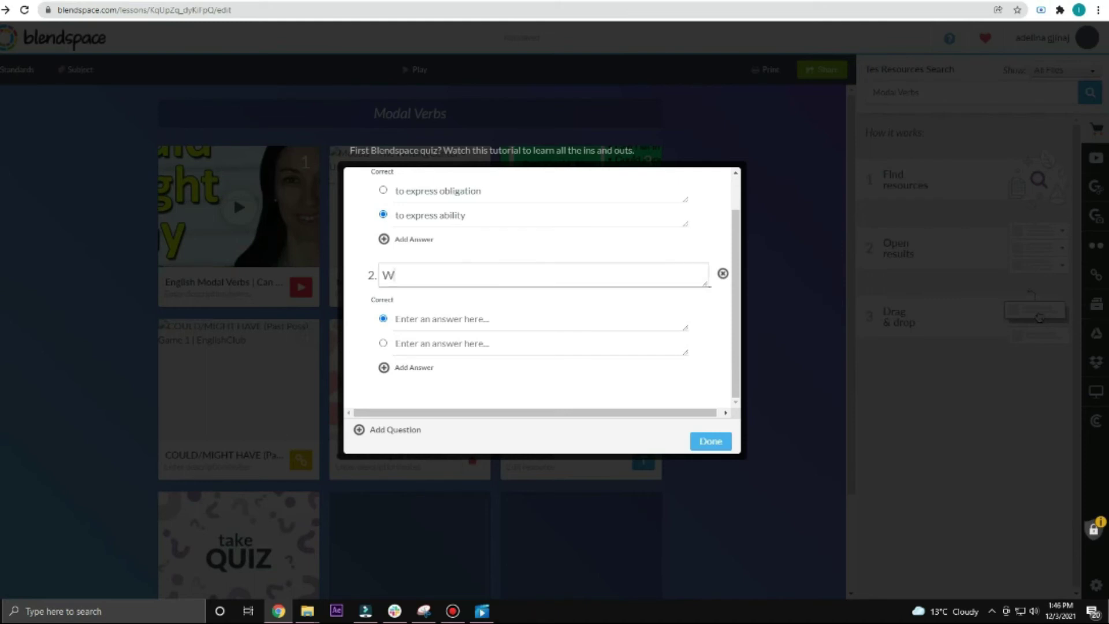
type("hich is the modal ")
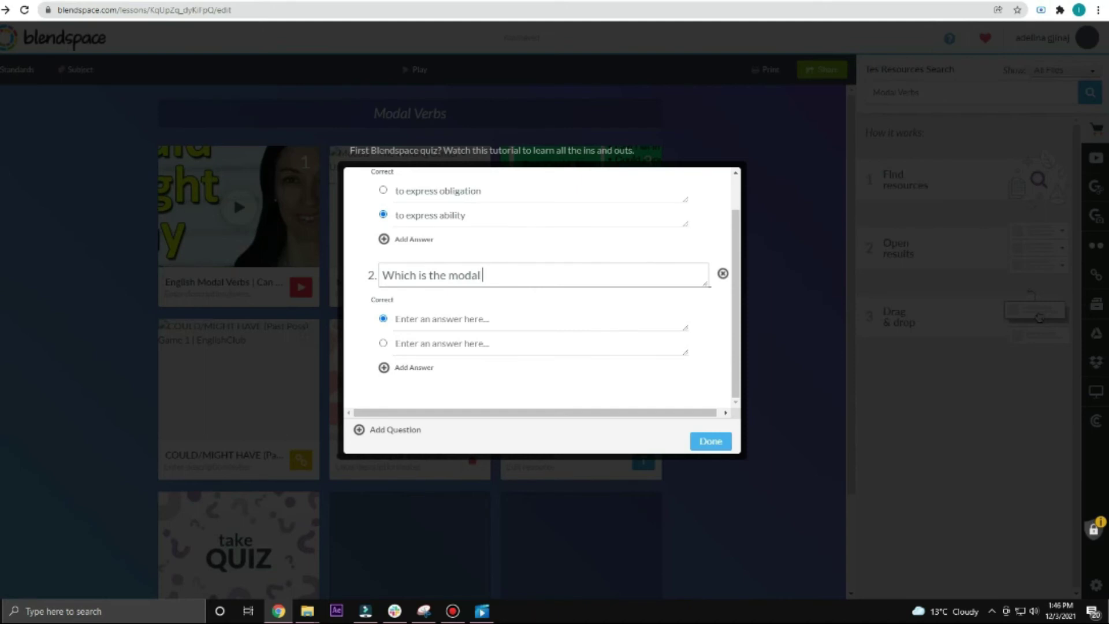
type("verb that we use t")
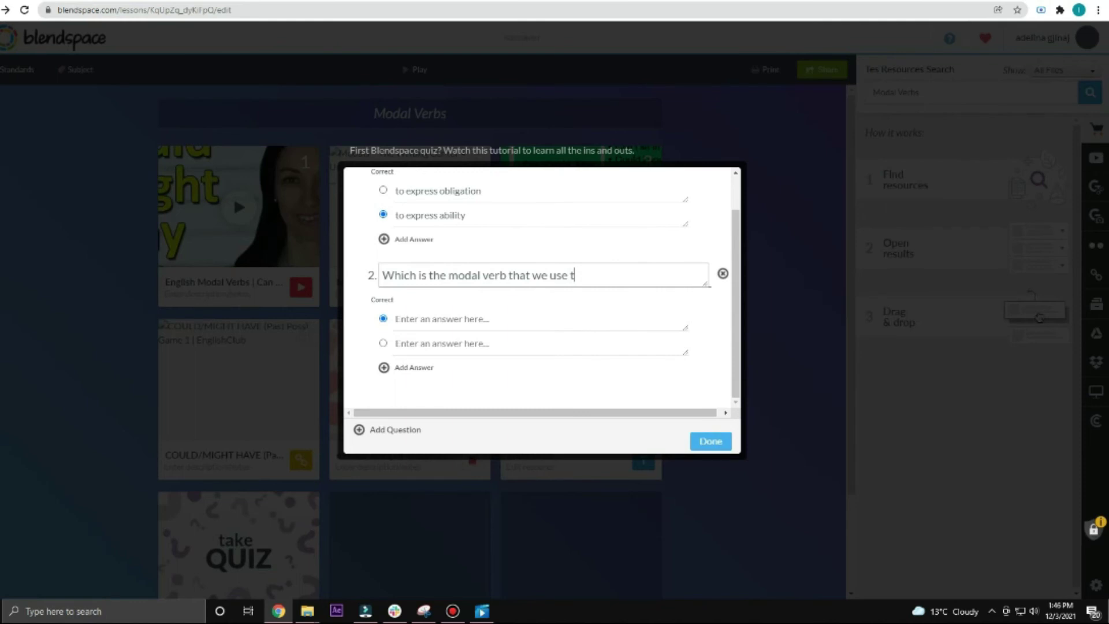
key("BackSpace")
type("for possibilty?")
key("Tab")
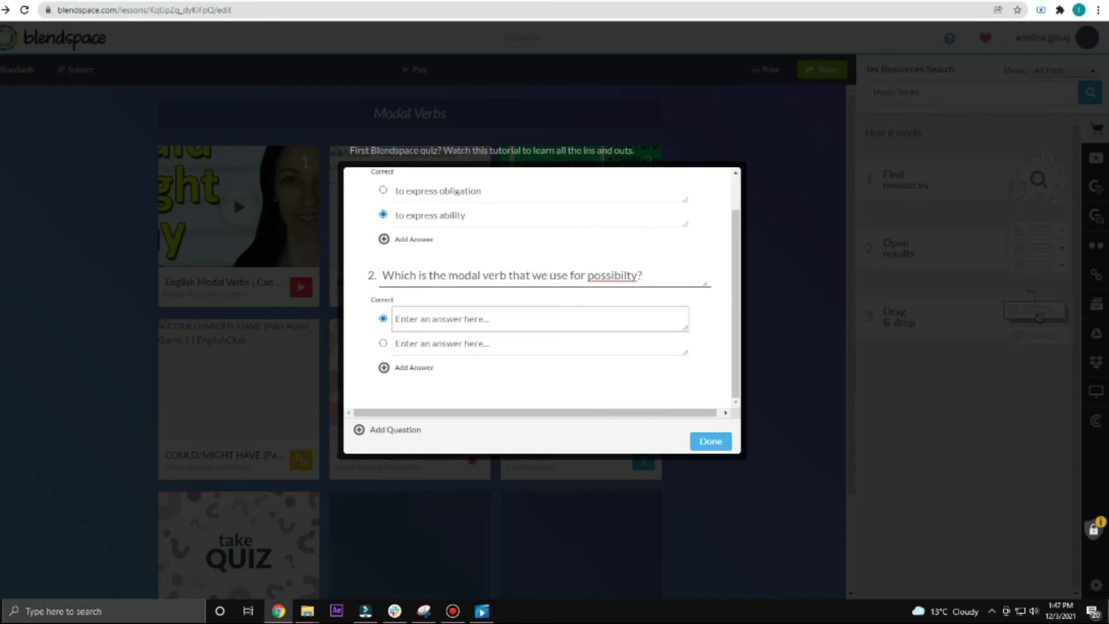
type("Should")
key("Tab")
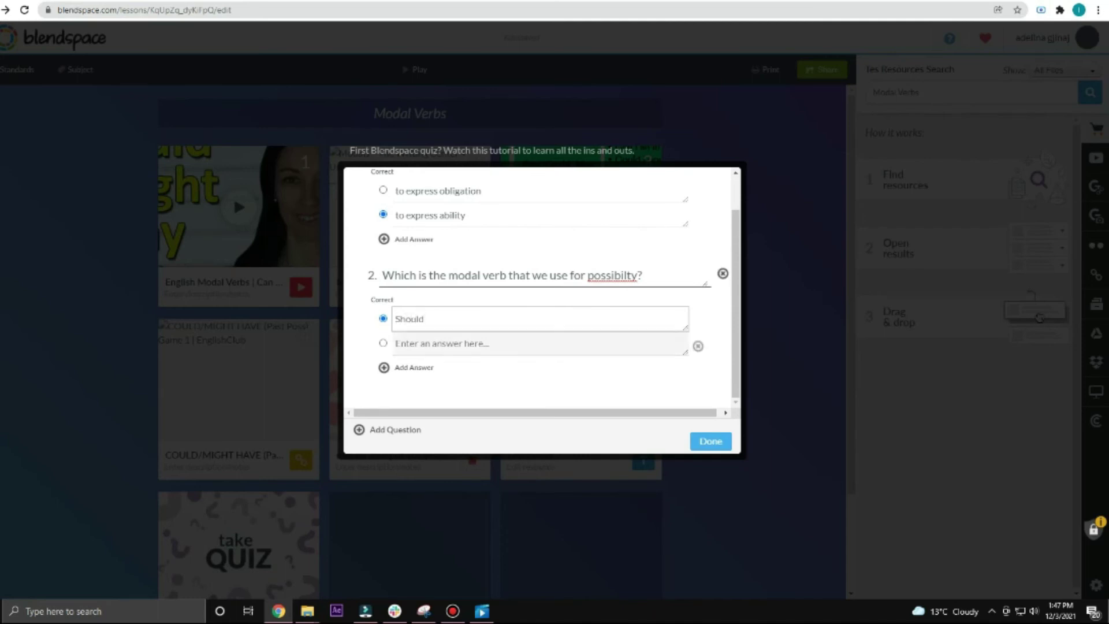
type("M")
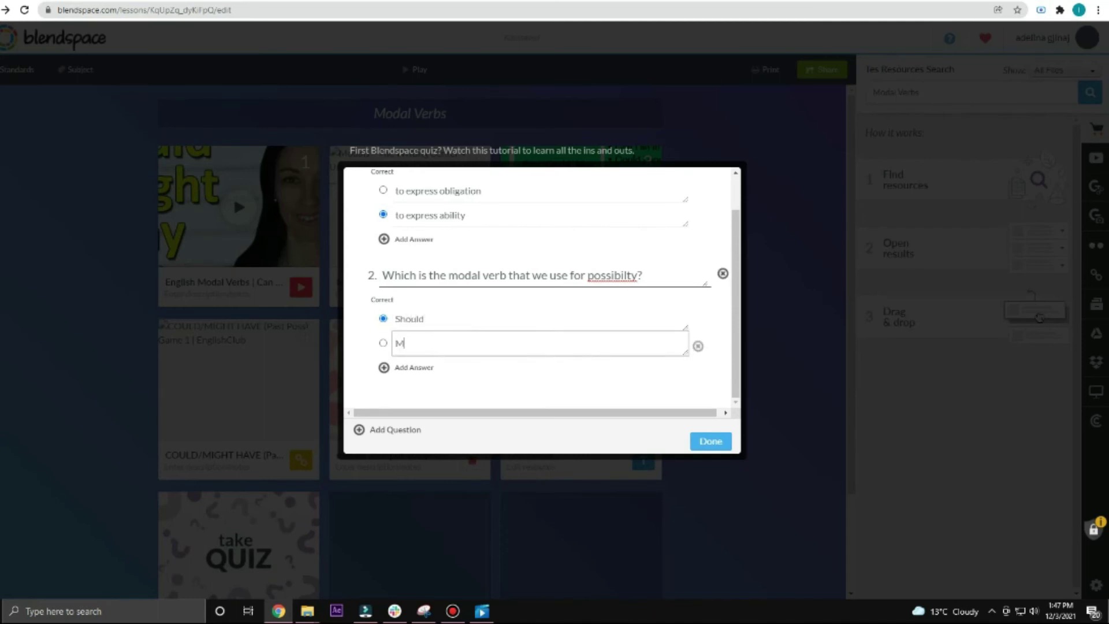
type("ay")
Step: Mark May as question 2's correct answer and finish editing the quiz
left_click(383, 344)
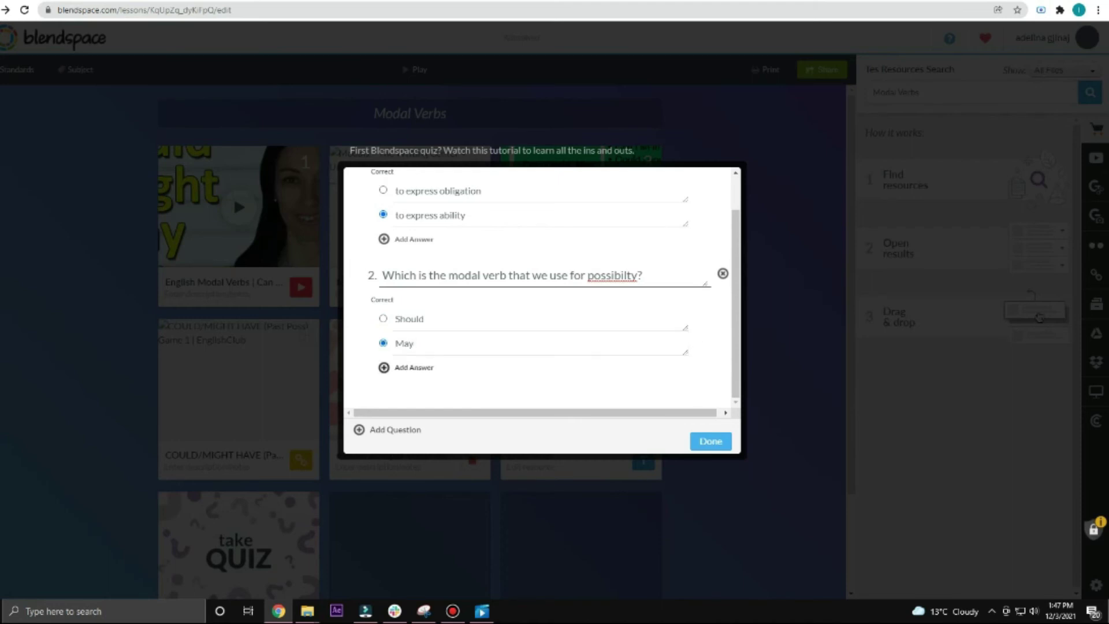
scroll(520, 369, "up", 1)
scroll(520, 370, "down", 1)
scroll(520, 369, "up", 1)
scroll(520, 369, "down", 1)
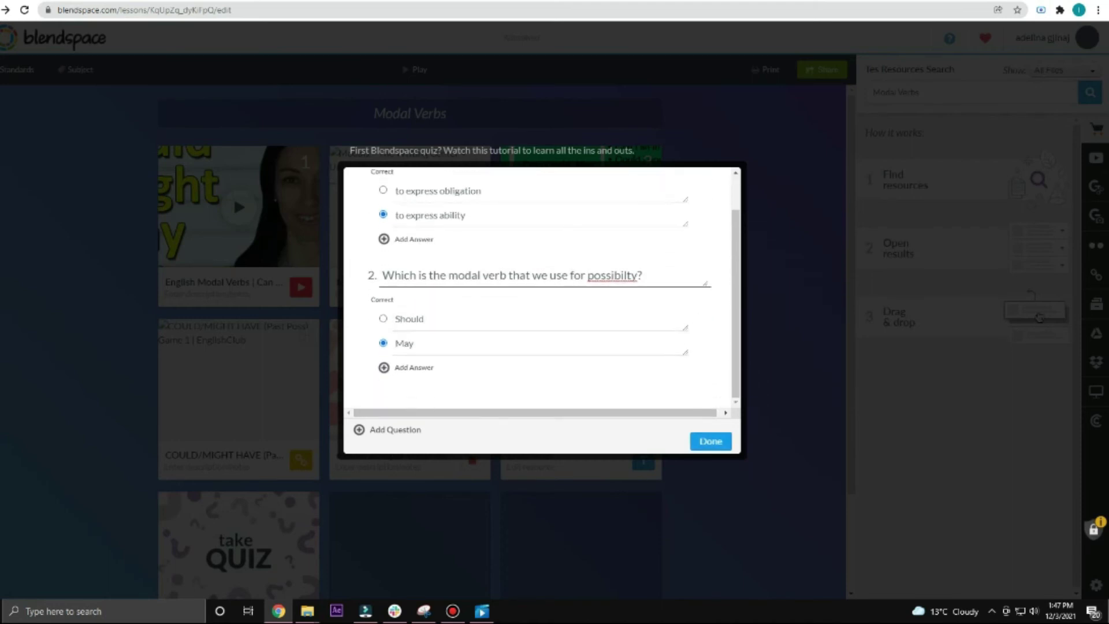
left_click(711, 441)
Step: Answer the quiz preview with 'to express ability' and 'May' and submit it for grading
scroll(411, 341, "down", 2)
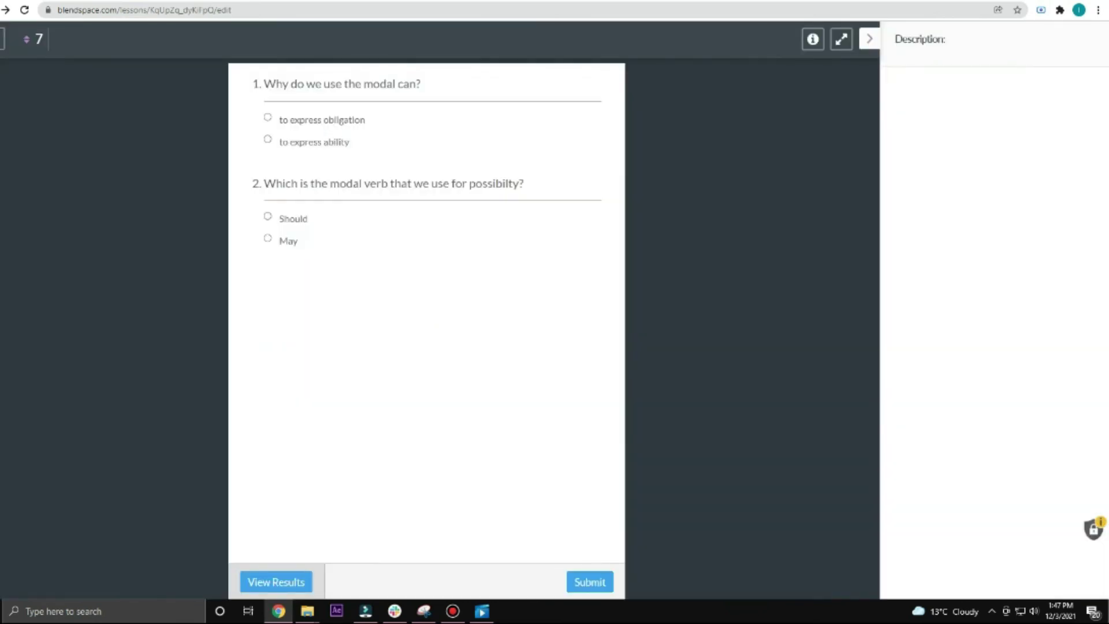
left_click_drag(264, 84, 422, 84)
left_click(422, 84)
left_click(268, 139)
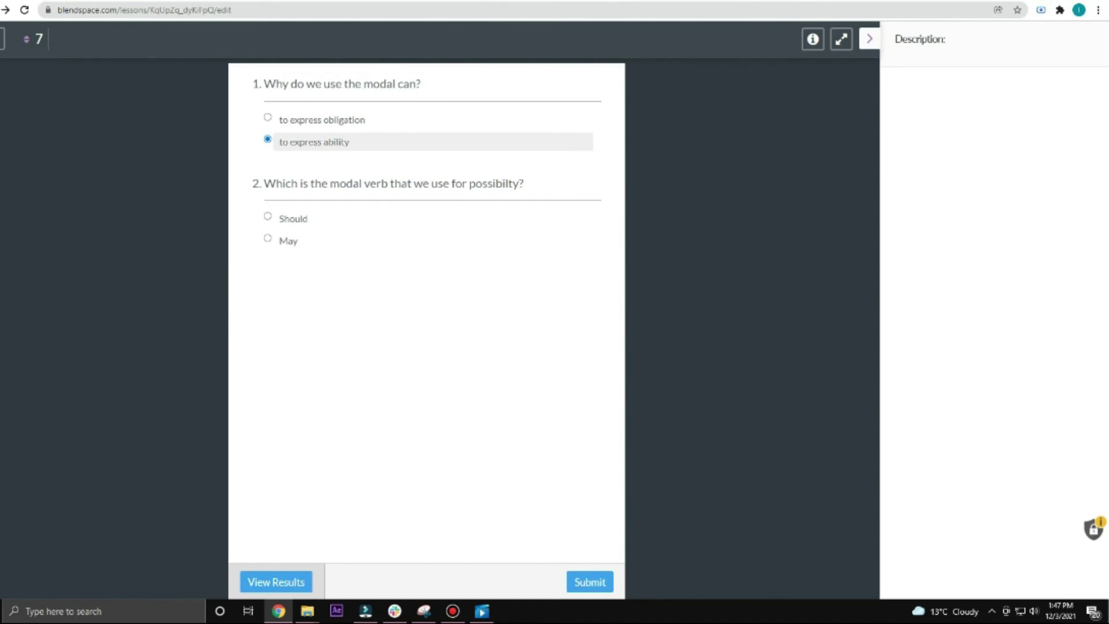
left_click_drag(264, 184, 524, 183)
left_click(268, 238)
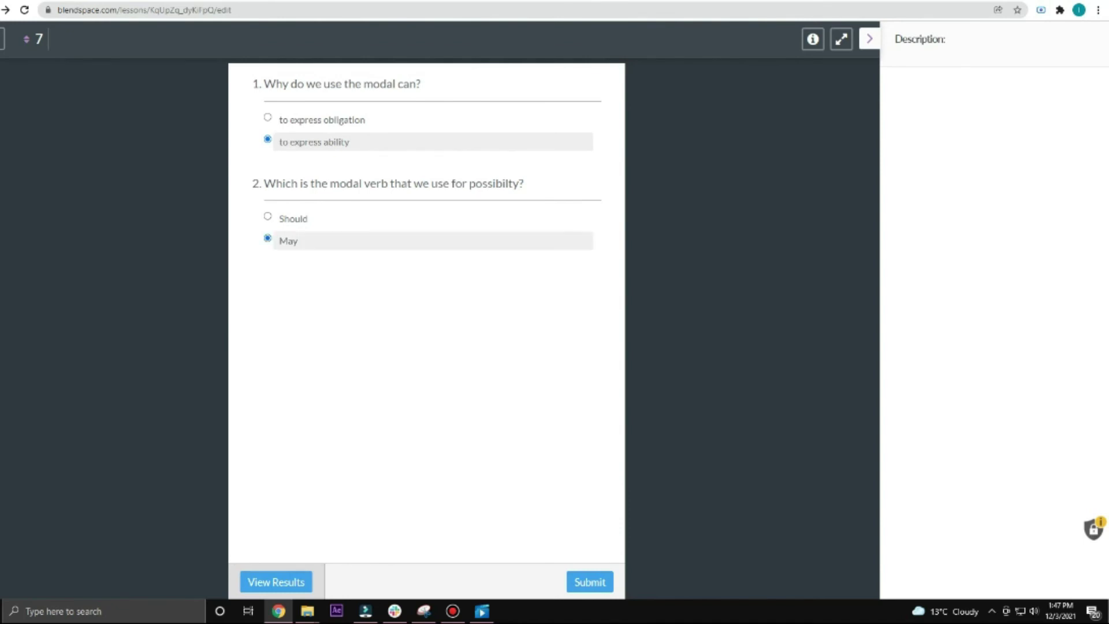
left_click(590, 582)
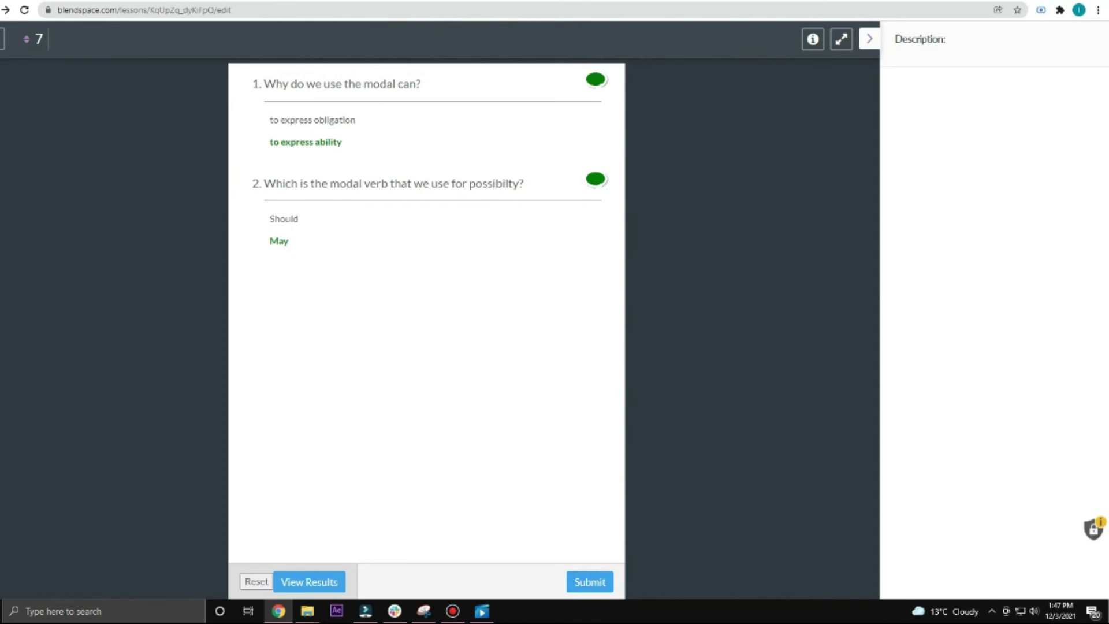
left_click_drag(268, 218, 289, 241)
left_click(289, 242)
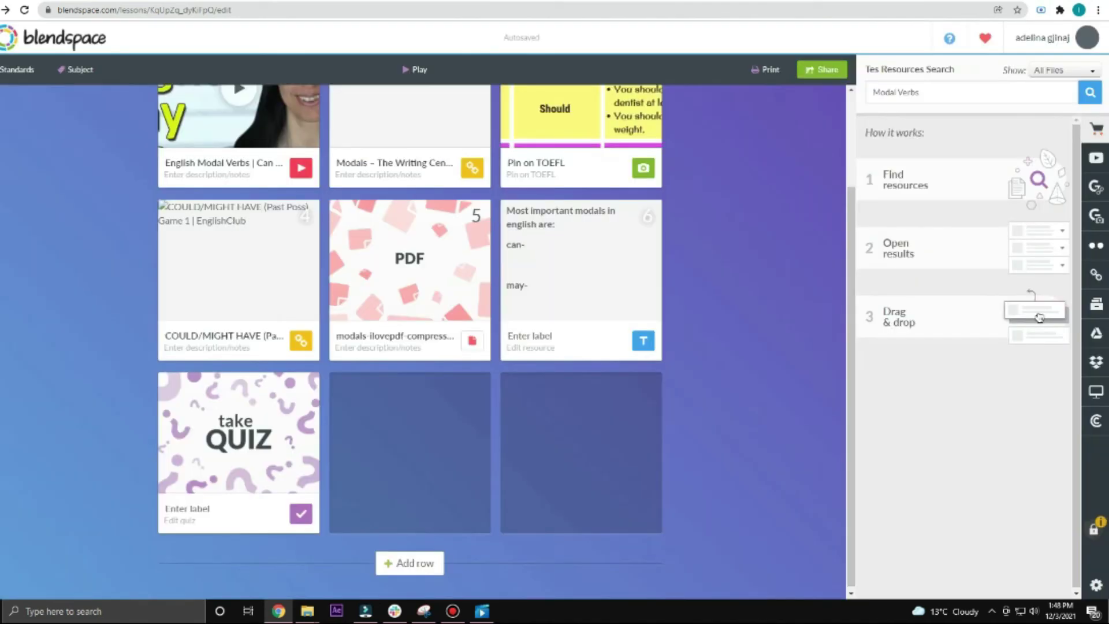
Step: Open the Share dialog for the Modal Verbs lesson to reveal its lesson link
scroll(411, 341, "up", 2)
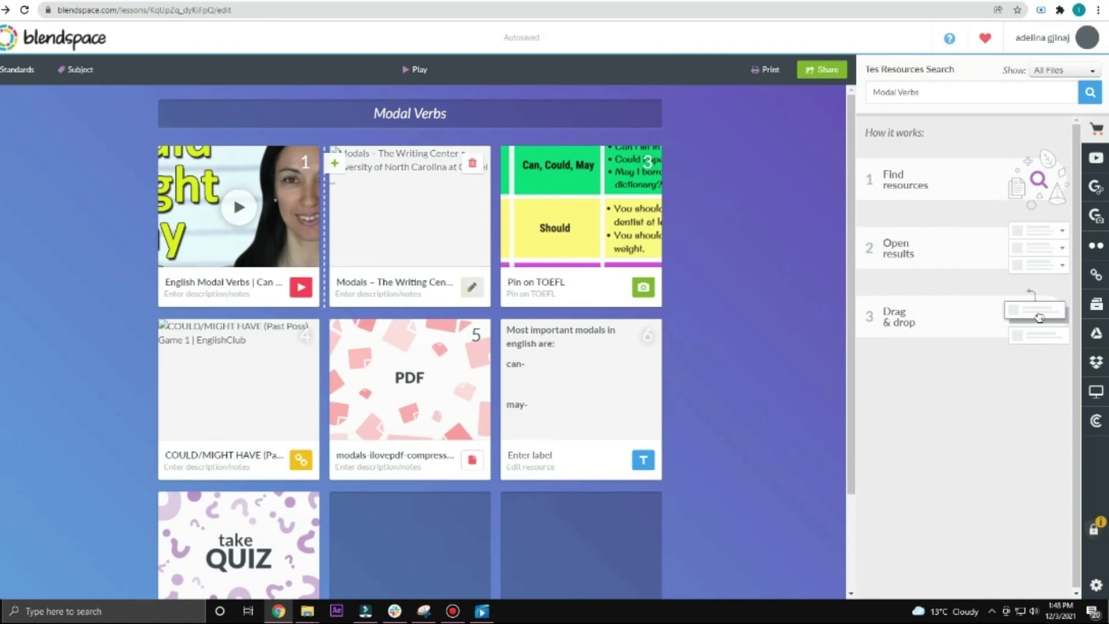
scroll(411, 341, "down", 1)
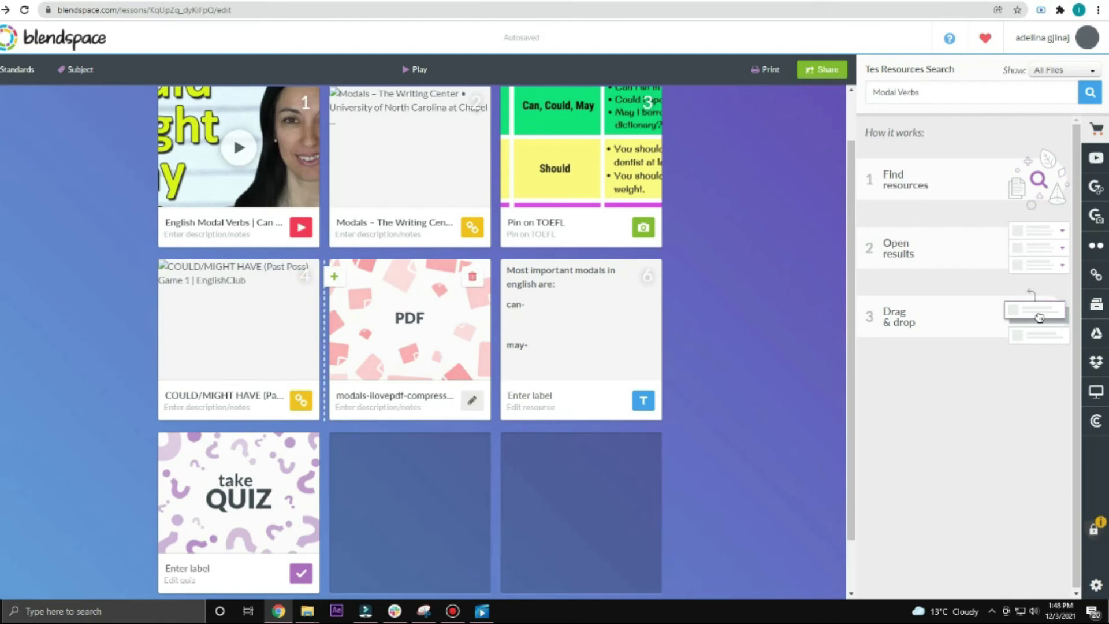
scroll(410, 340, "down", 1)
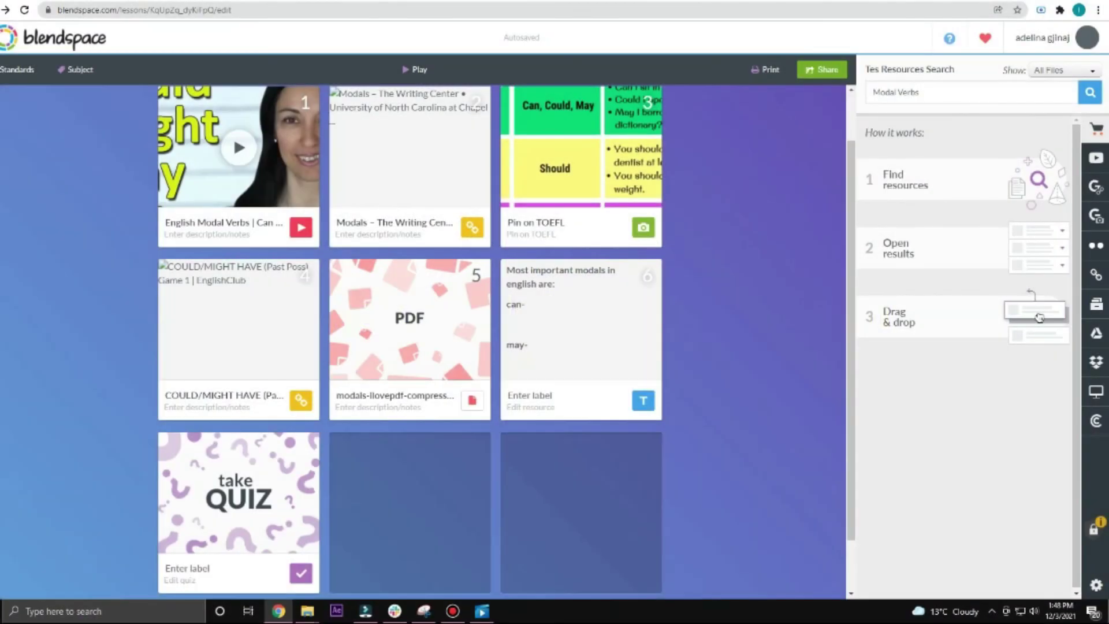
left_click(822, 69)
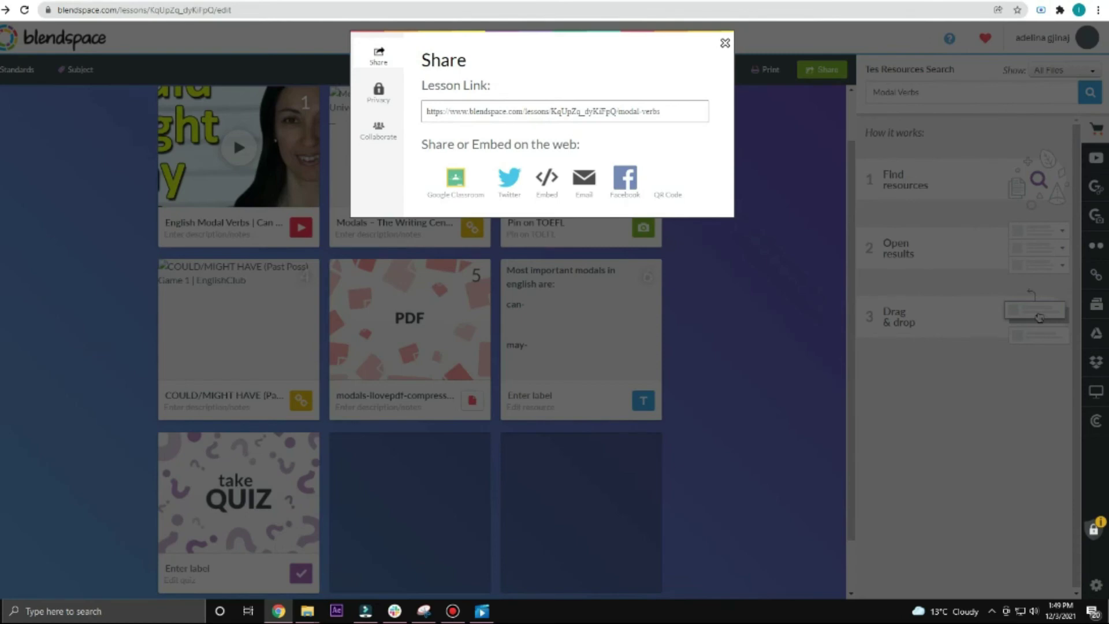
Step: Try the Privacy viewing options, leaving 'Only people with the link and my students' selected
left_click(628, 111)
left_click(378, 93)
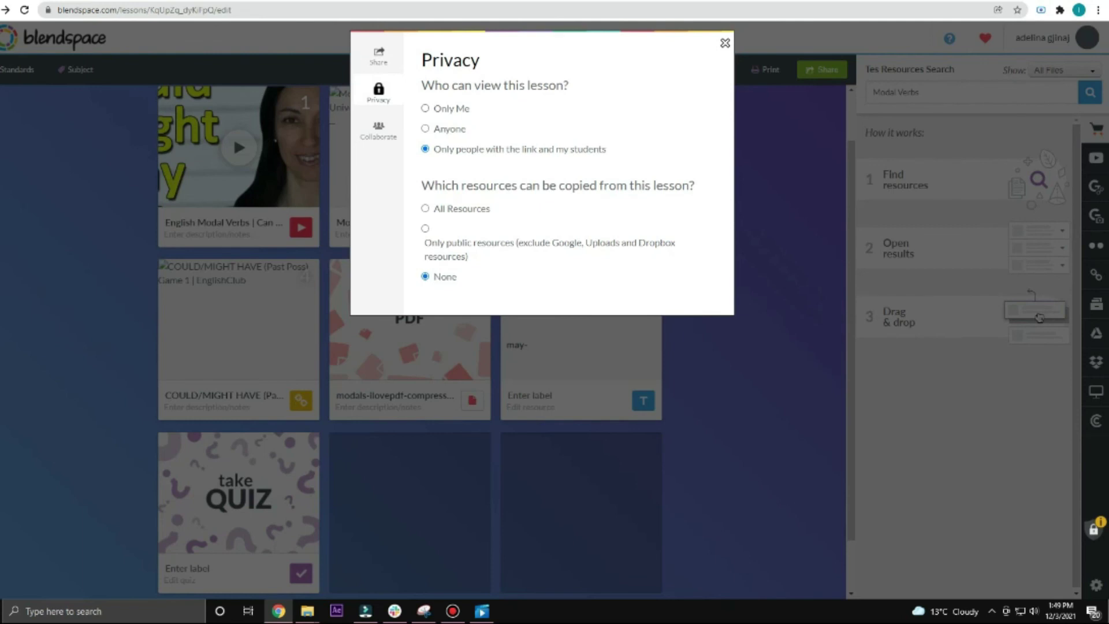
left_click(426, 108)
left_click(426, 128)
left_click(425, 149)
left_click_drag(422, 185, 694, 186)
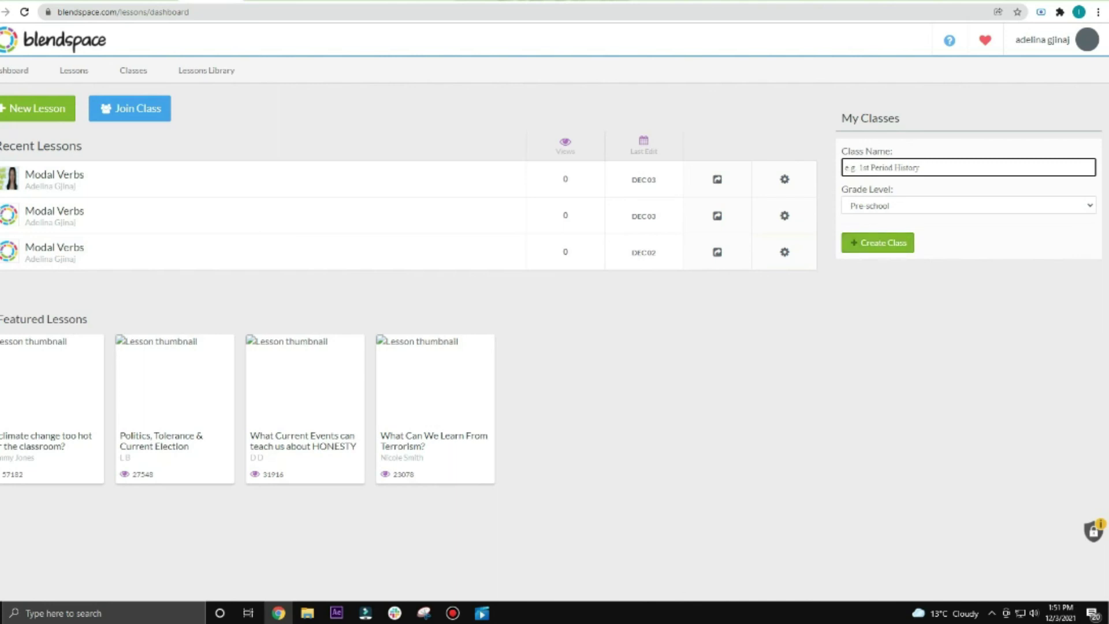
Step: Create a class named 'English Class' with grade level Pre-school
type("English Class")
left_click(969, 206)
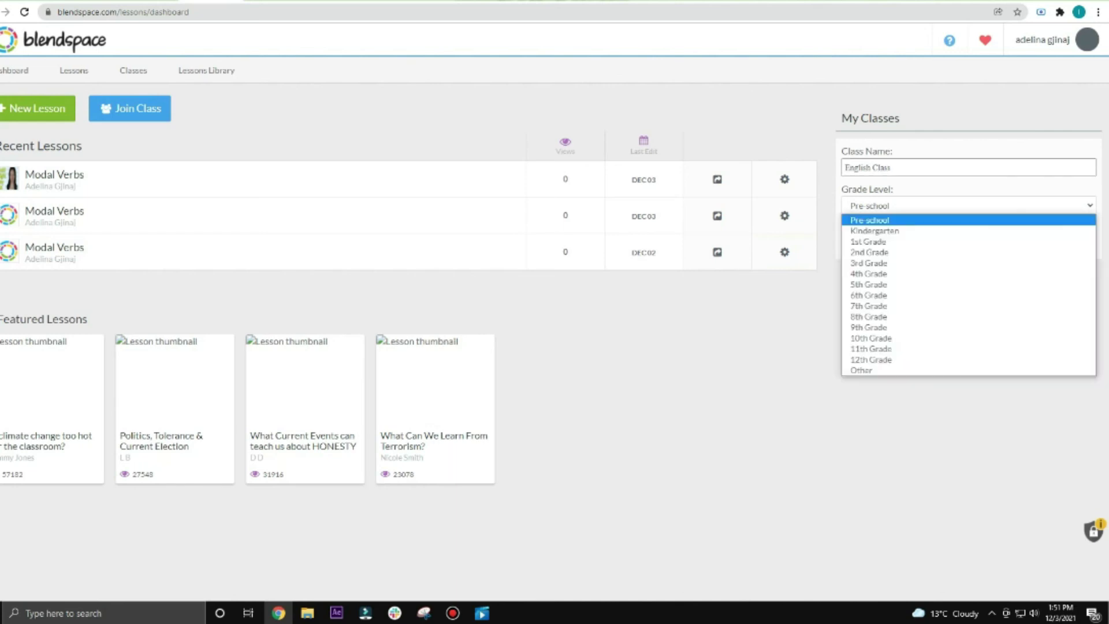
key("Down")
key("Down")
key("Down")
key("Down")
key("Down")
key("Down")
key("Down")
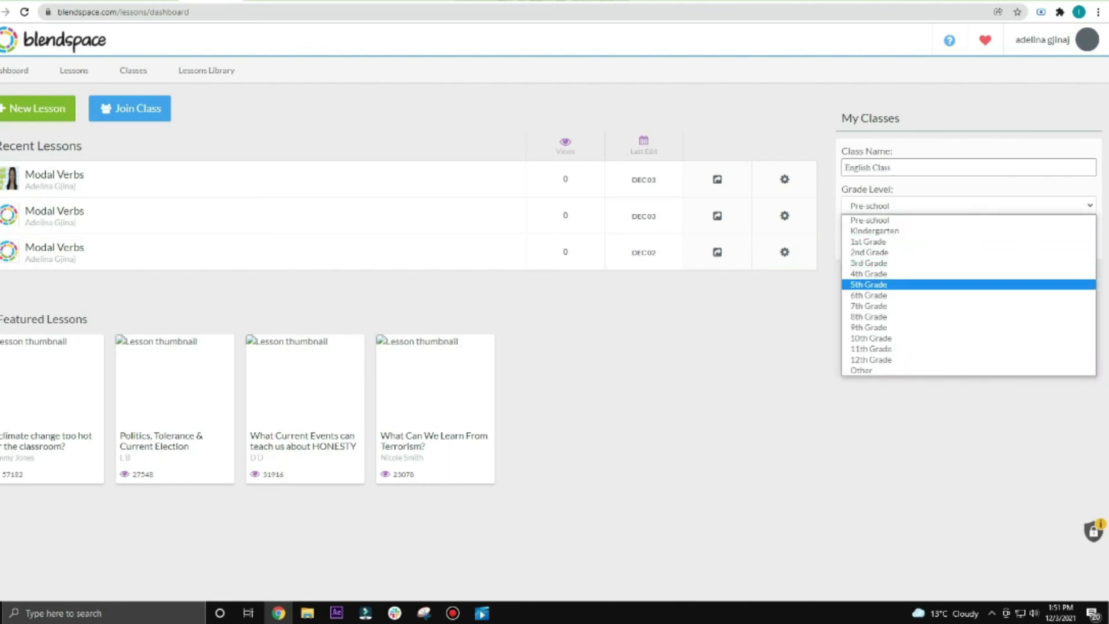
key("Down")
key("Down")
key("Down")
key("Down")
key("Down")
key("Down")
key("Down")
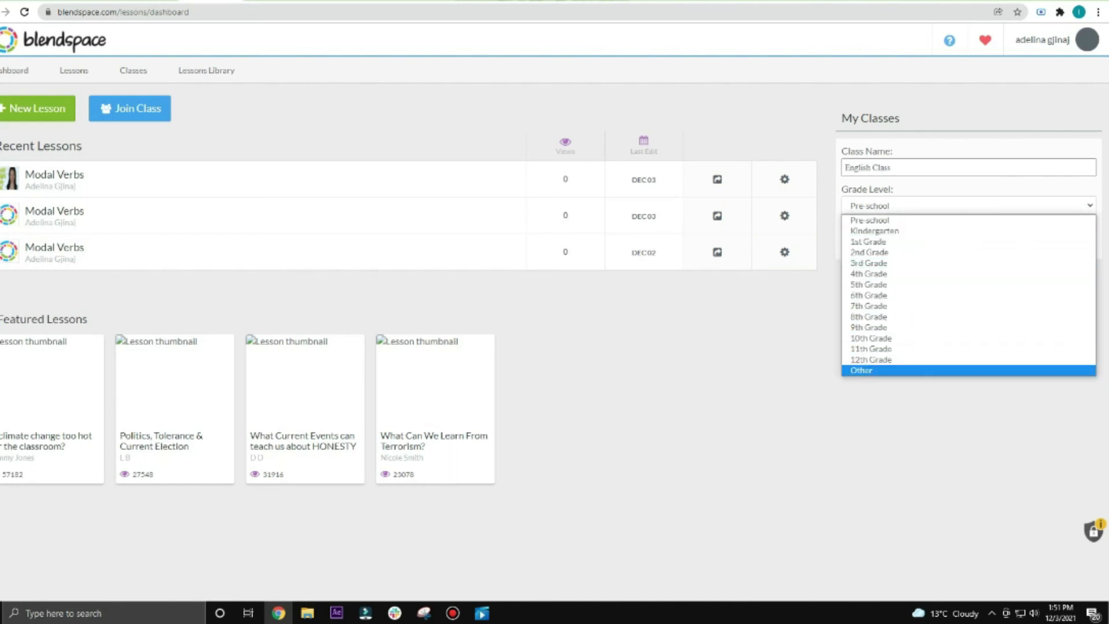
key("Home")
key("5")
key("Escape")
key("Tab")
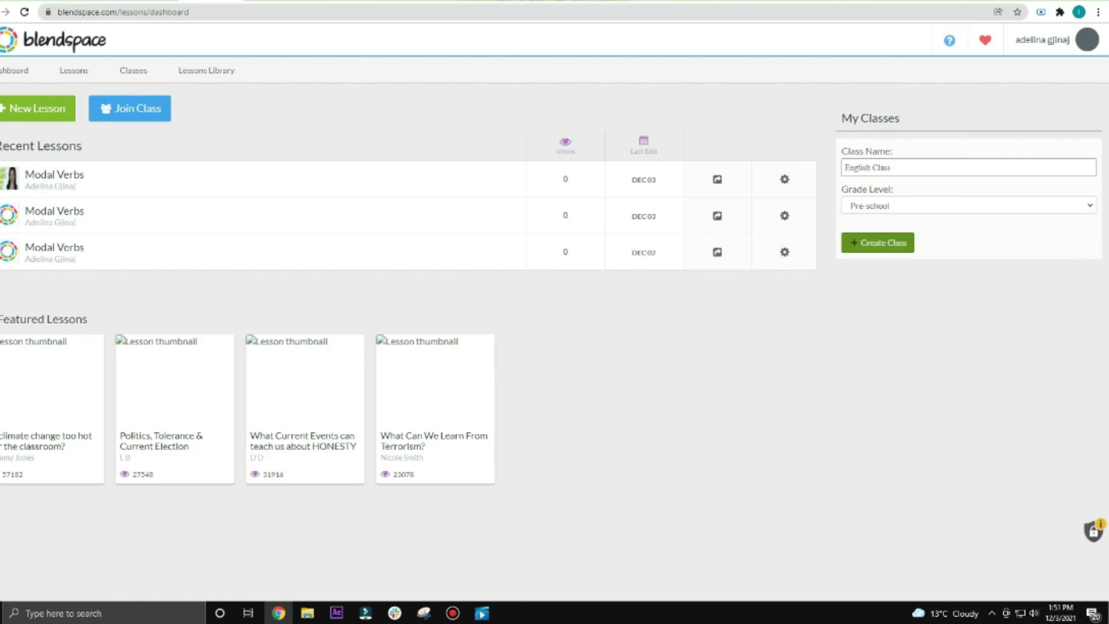
key("space")
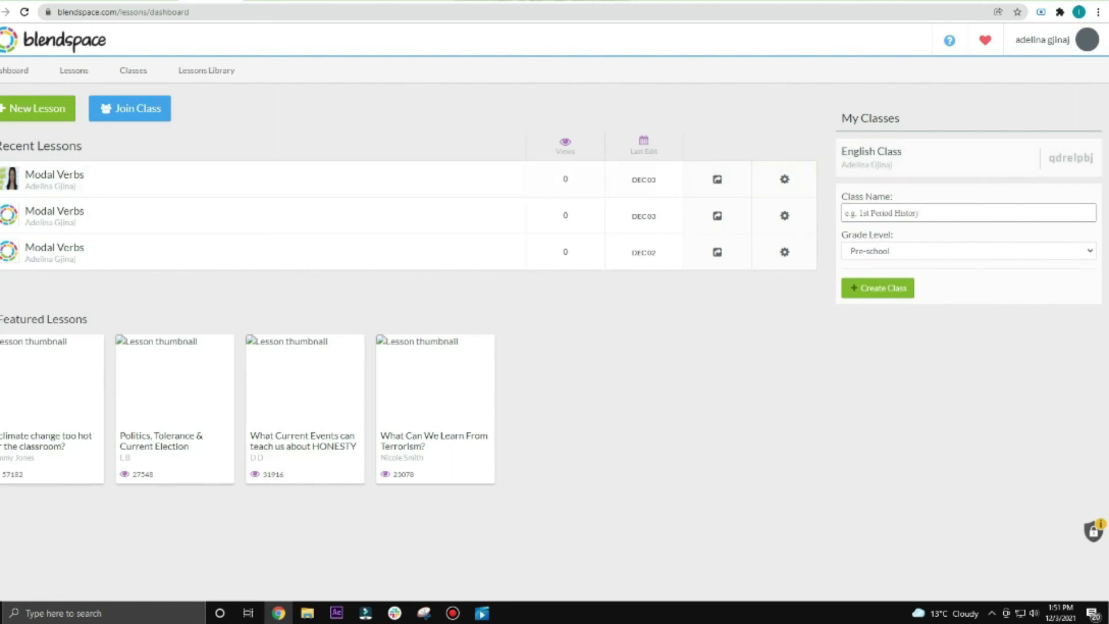
Step: Copy the new English Class join code
left_click_drag(1095, 158, 1049, 158)
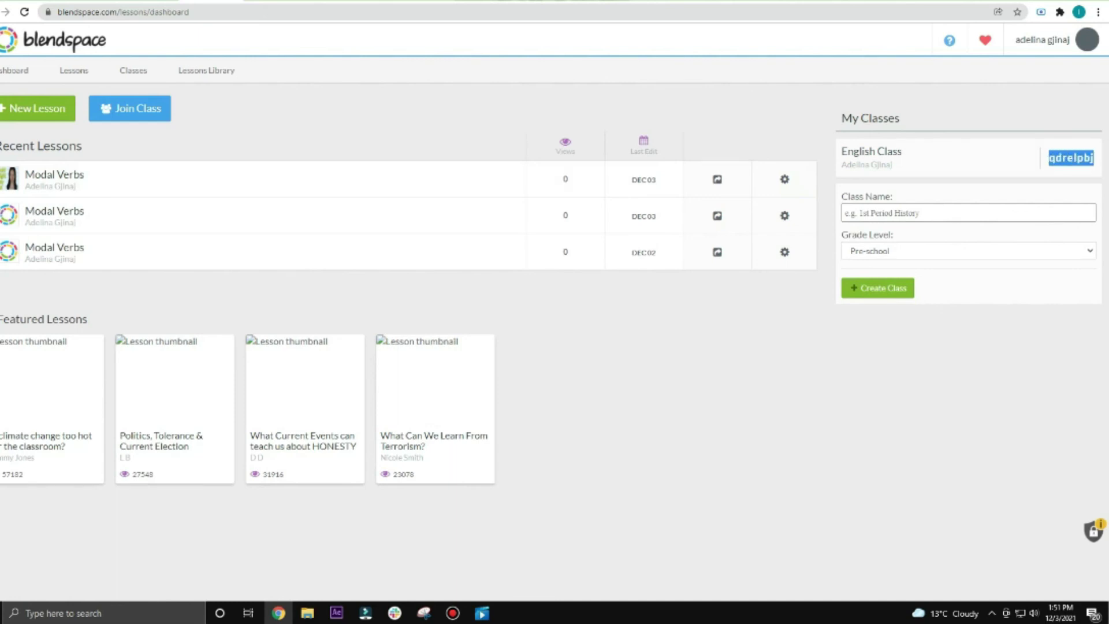
right_click(1086, 159)
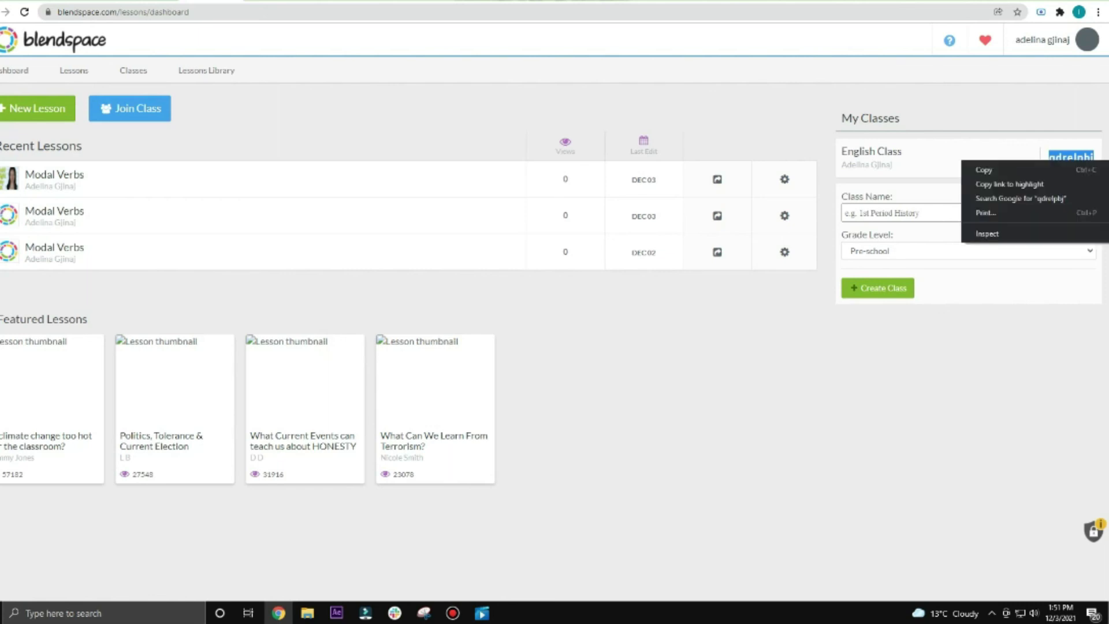
left_click(984, 170)
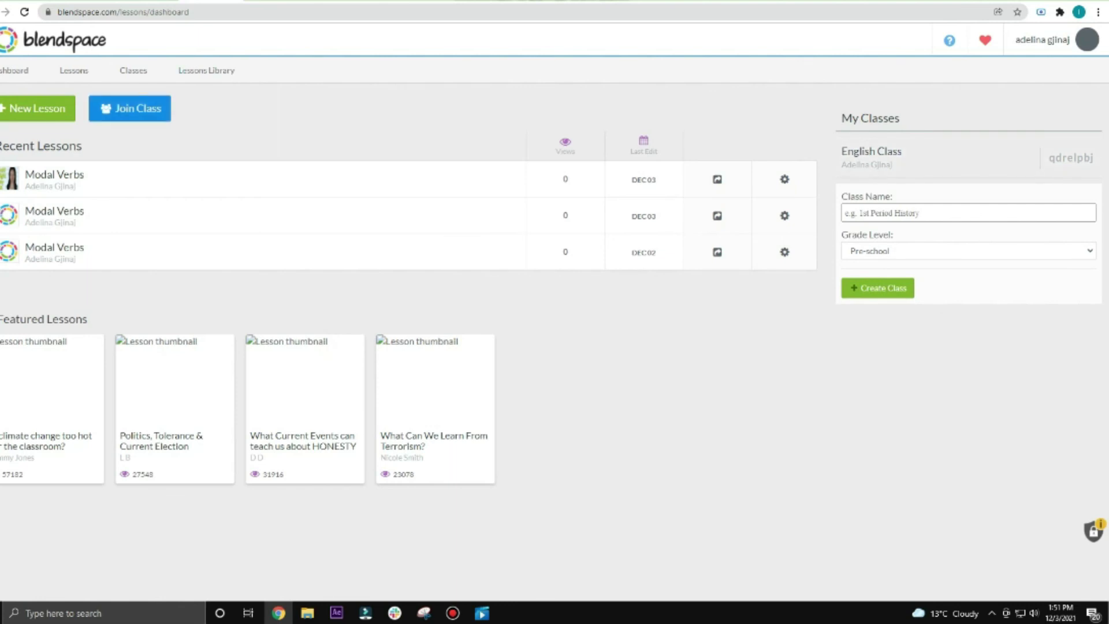
Step: Paste the copied class code into the Join Class form, dismiss it, and sign out
left_click(130, 108)
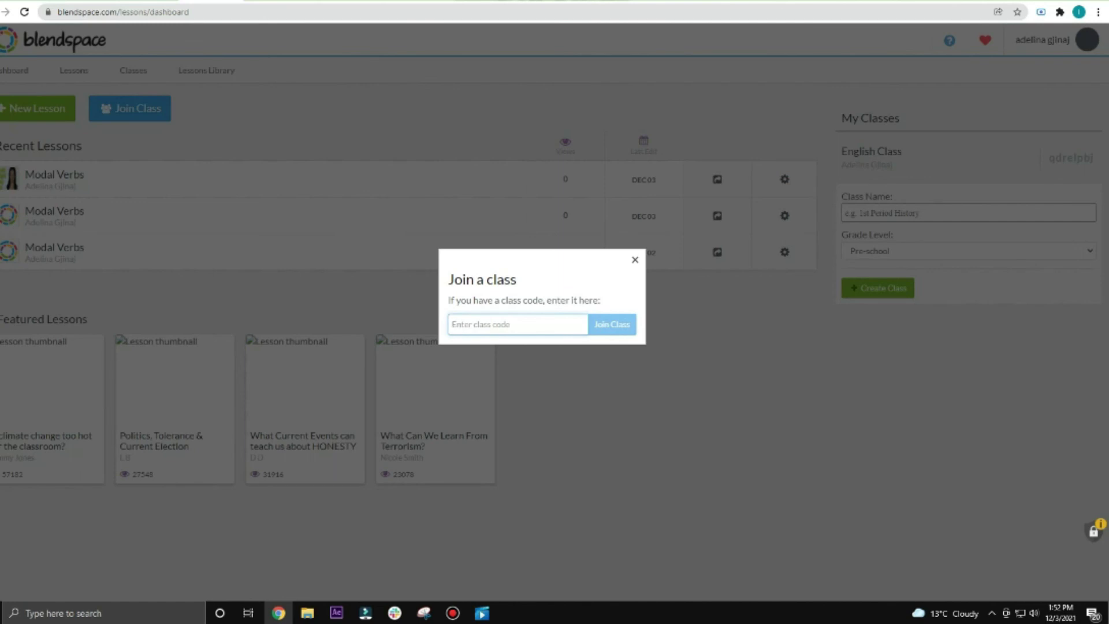
left_click_drag(450, 300, 601, 300)
left_click(451, 299)
left_click(492, 324)
key("ctrl+v")
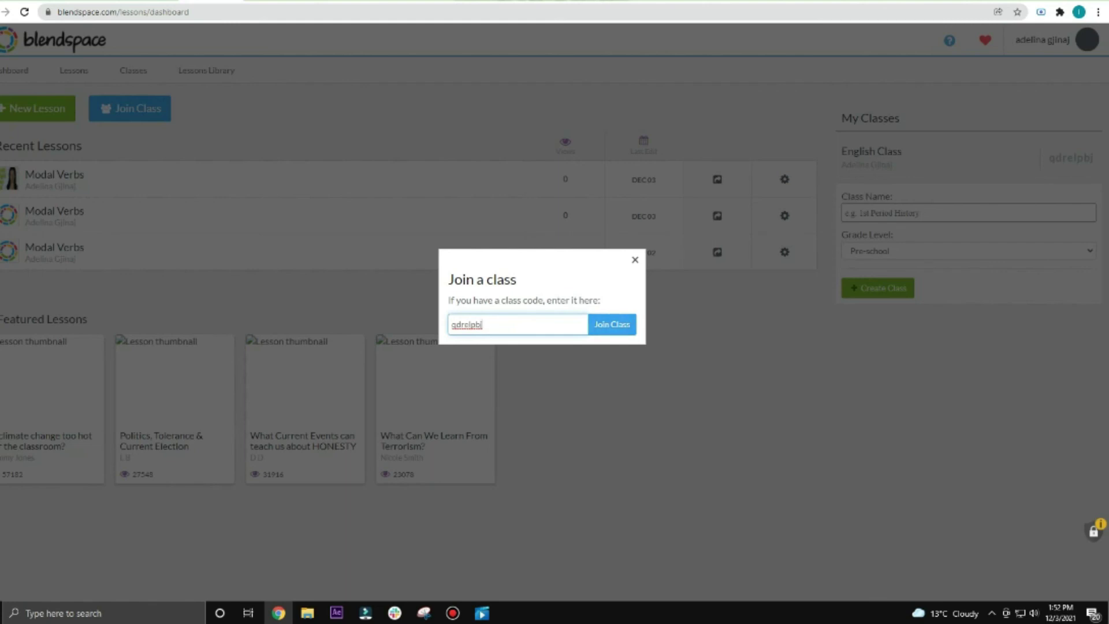
key("Return")
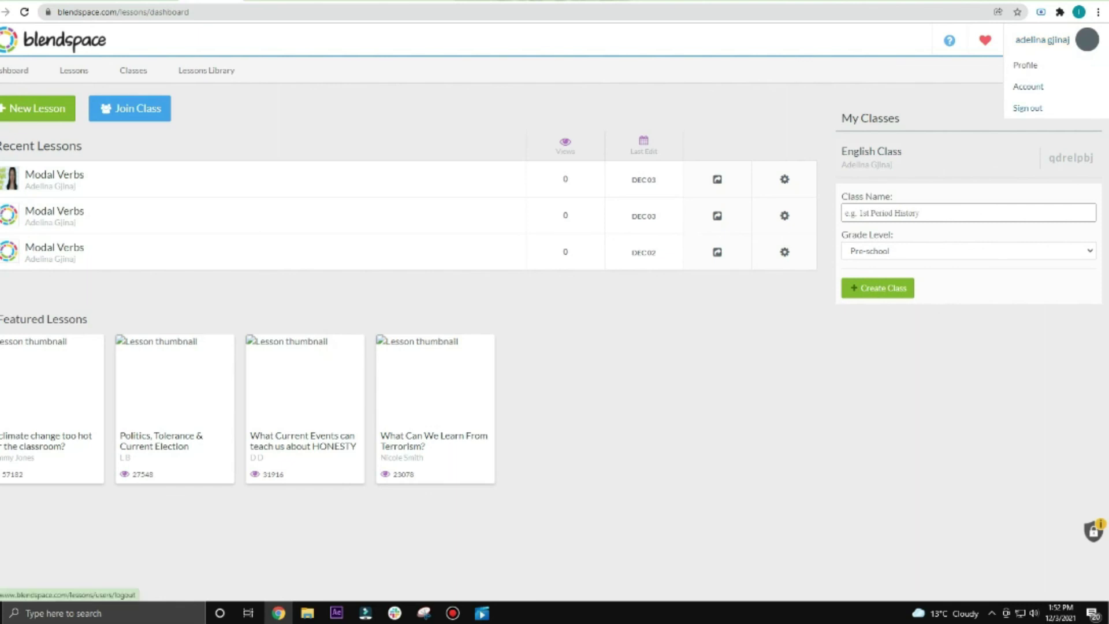
left_click(1028, 108)
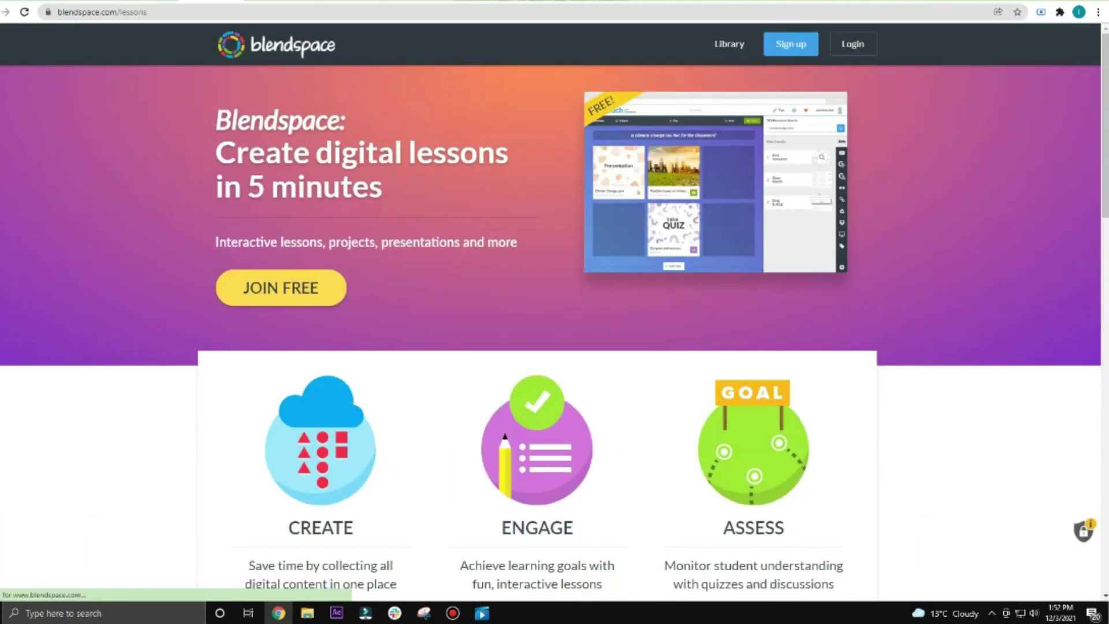